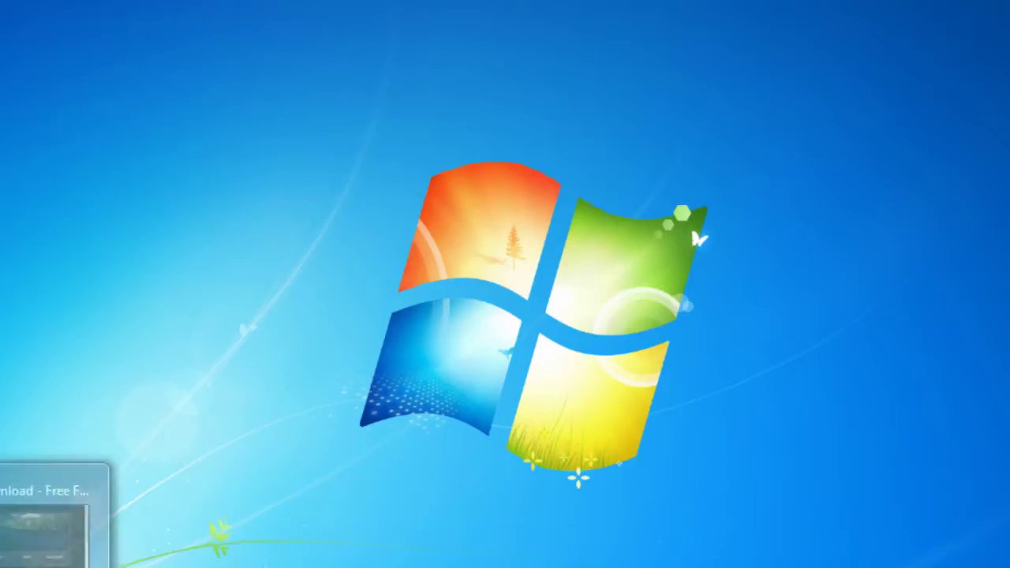
- Minimise the browser showing the Scorched3D download page to reveal the desktop
left_click(82, 485)
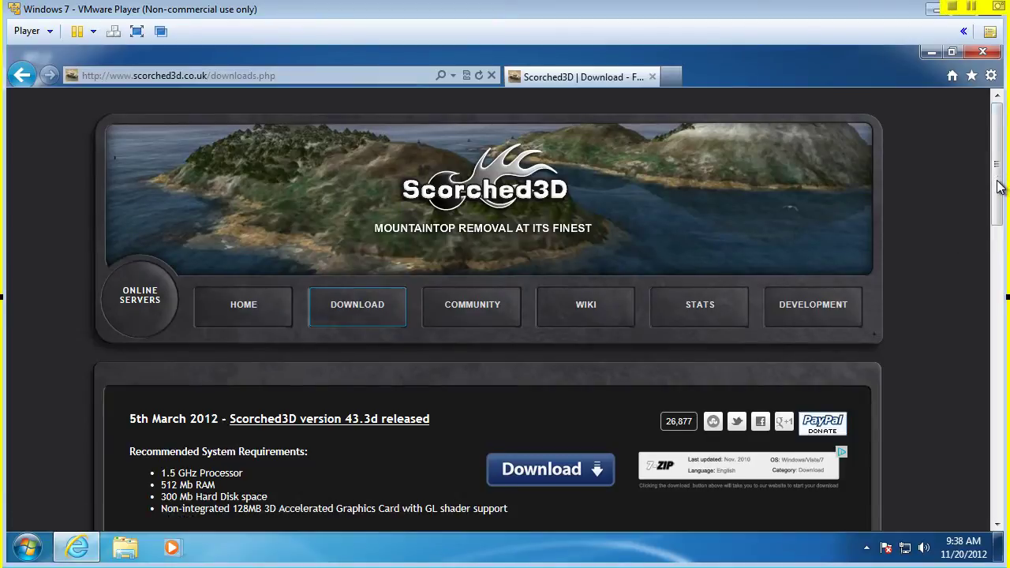
left_click_drag(1000, 180, 992, 228)
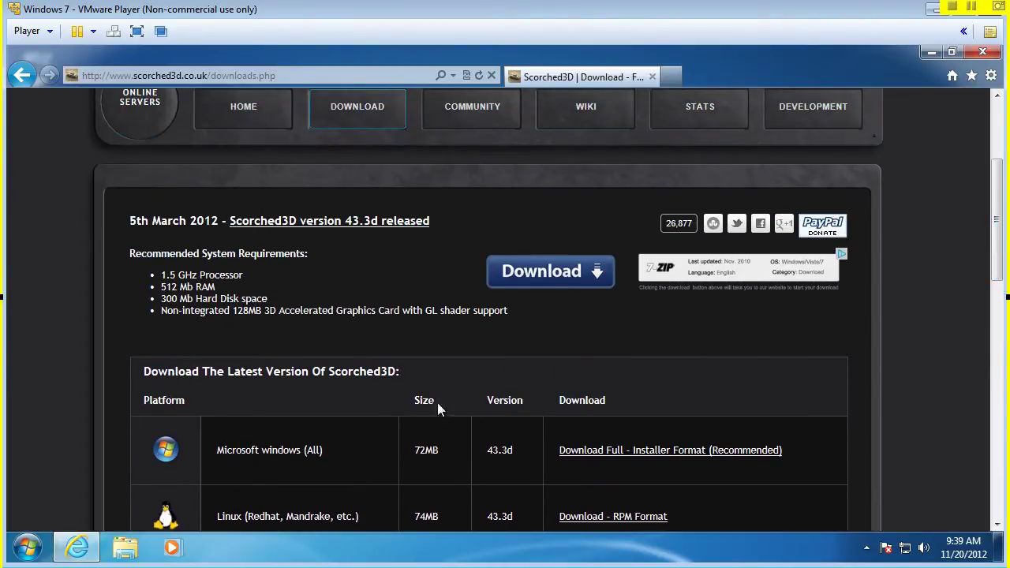
left_click(931, 53)
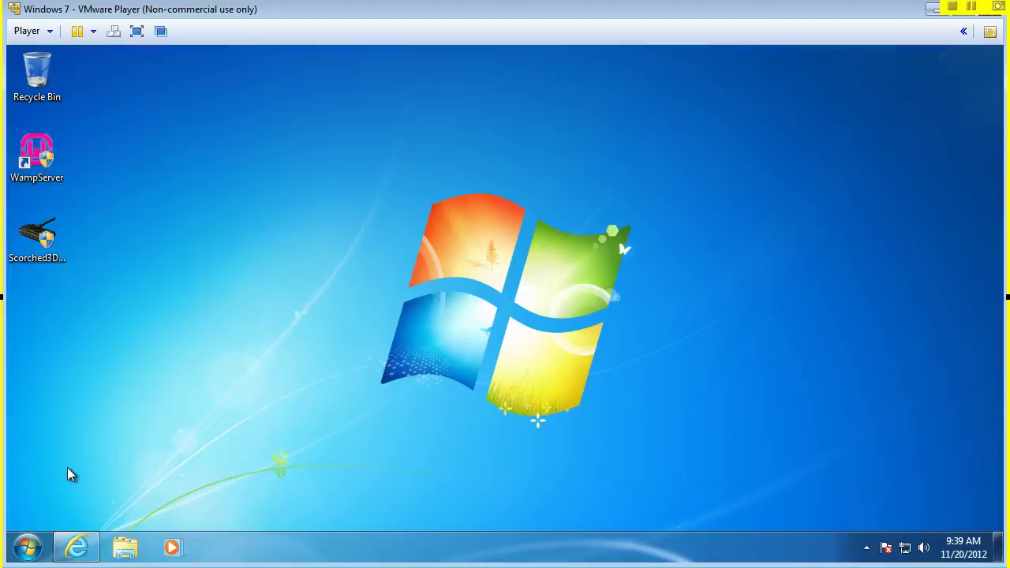
- Launch Scorched3D from the Start menu's Scorched3D program folder
left_click(27, 547)
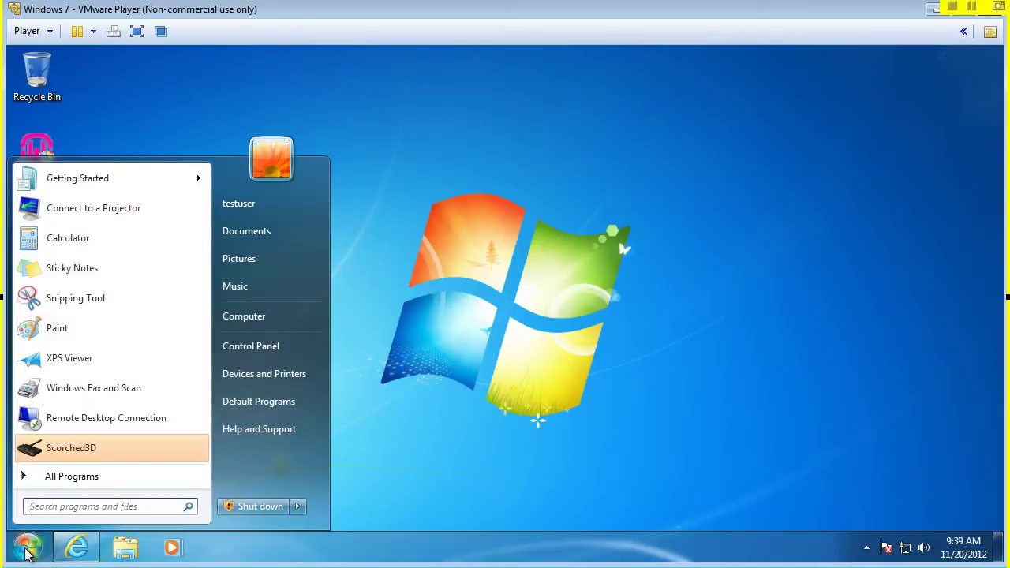
left_click(63, 476)
left_click(61, 385)
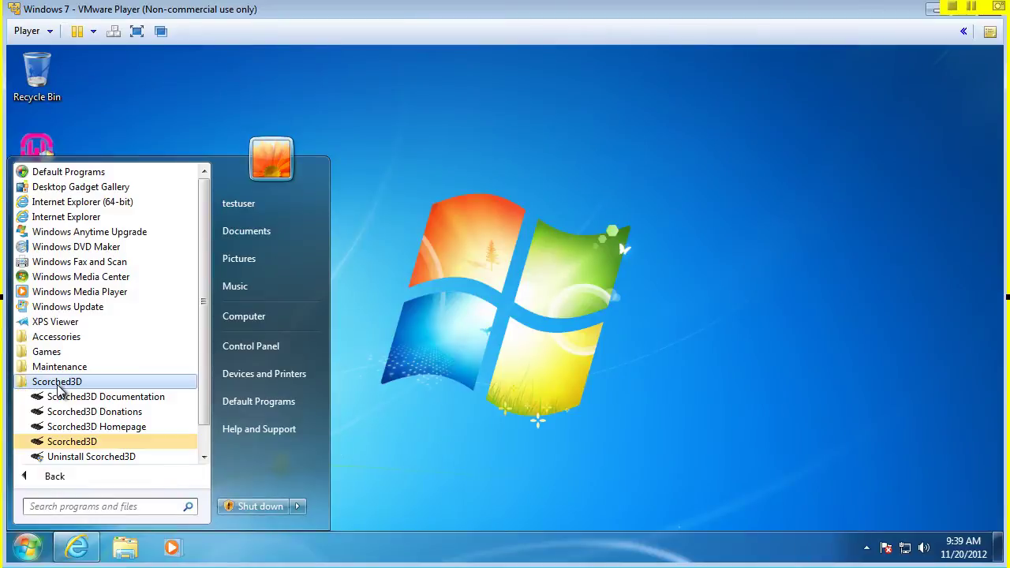
left_click(57, 444)
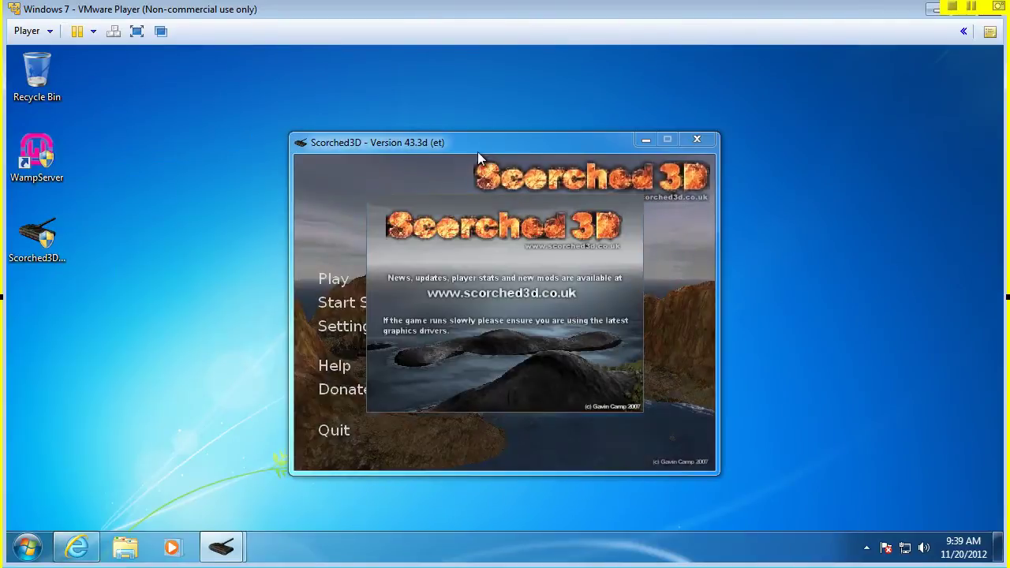
left_click_drag(474, 147, 463, 128)
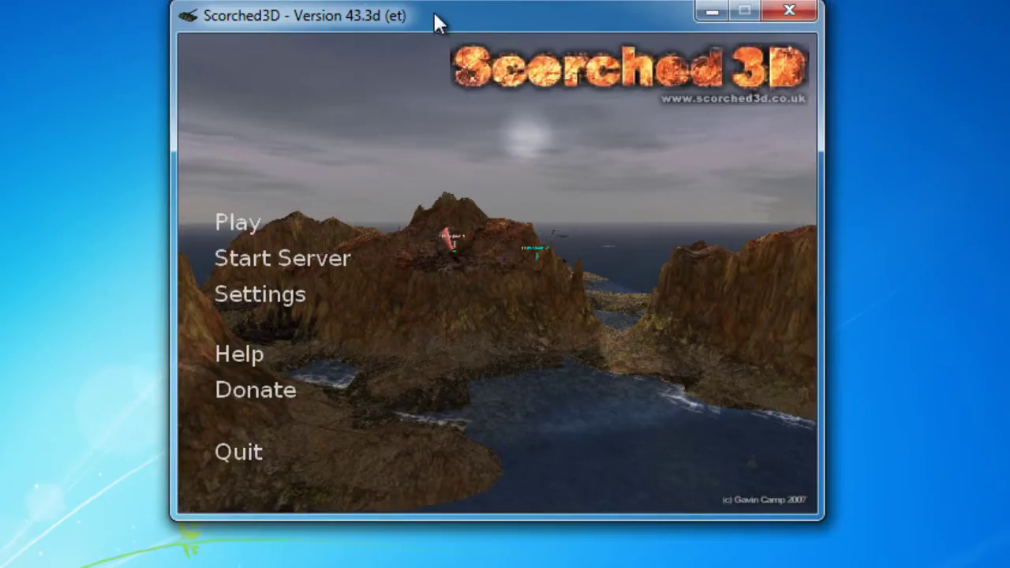
left_click_drag(461, 19, 415, 2)
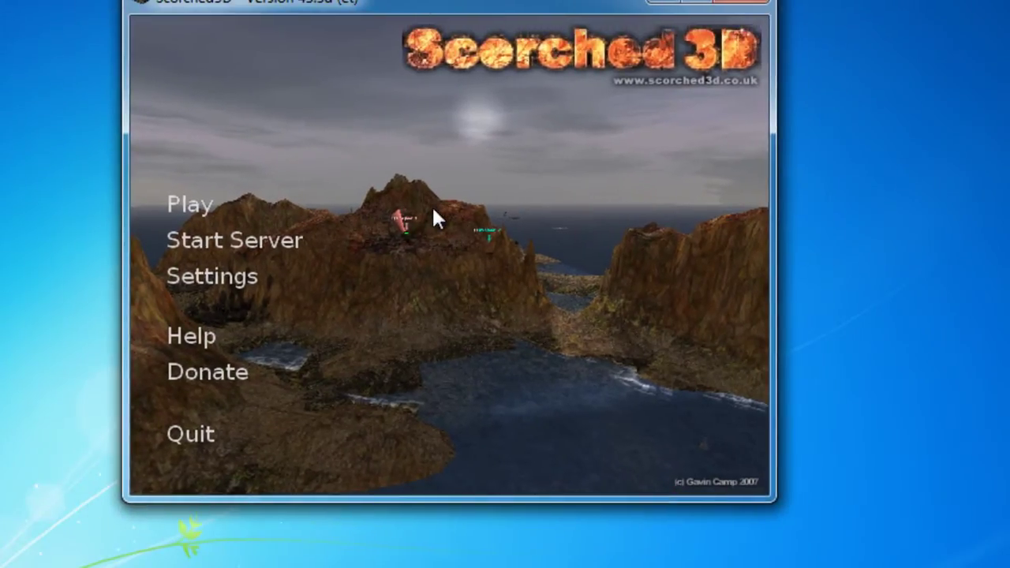
- Start a server named danscourses with 'Allow ALL other internet users' ticked
left_click(247, 241)
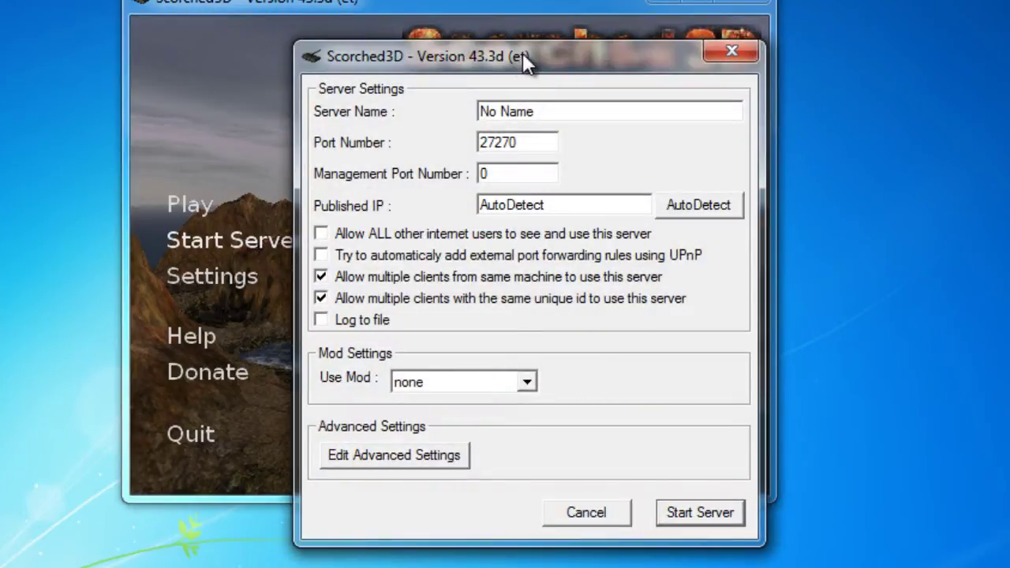
left_click_drag(522, 53, 480, 52)
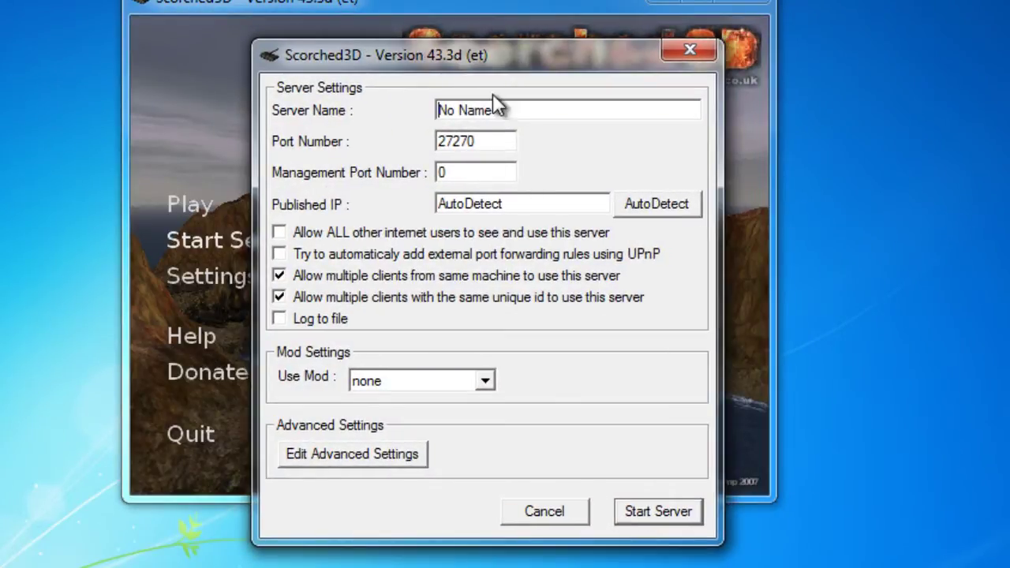
left_click_drag(494, 111, 375, 110)
type("danscourses")
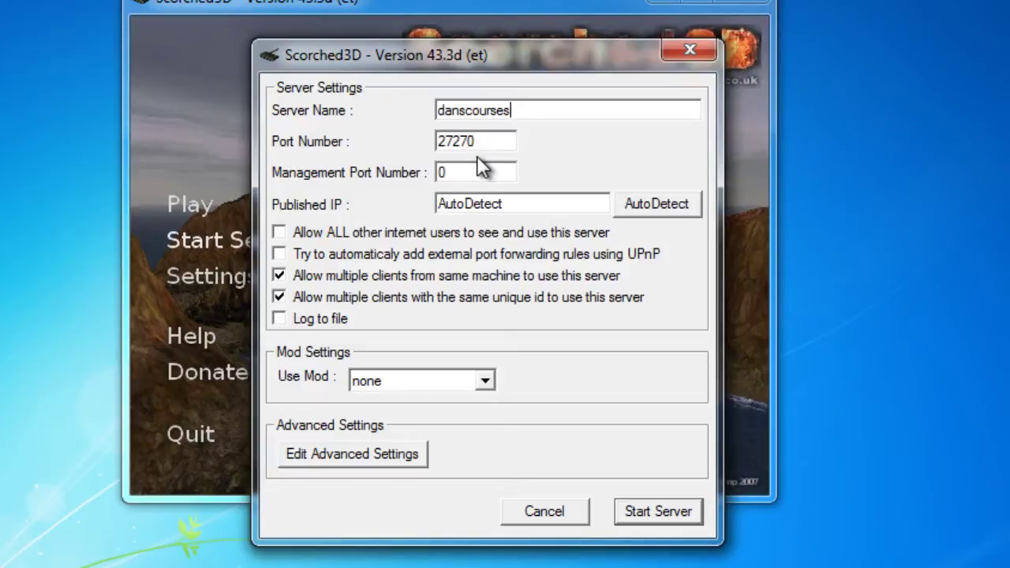
left_click(281, 234)
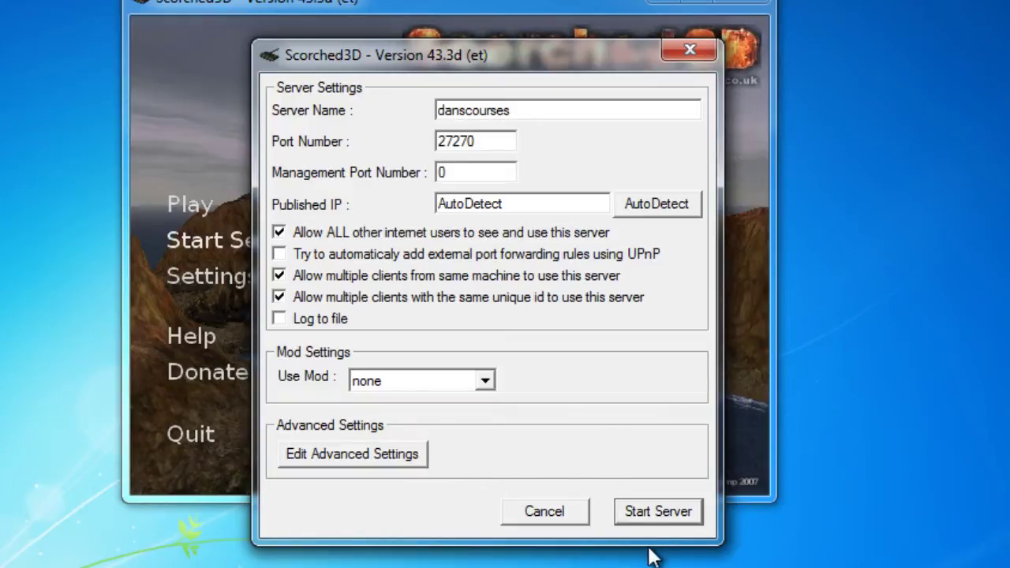
left_click(661, 514)
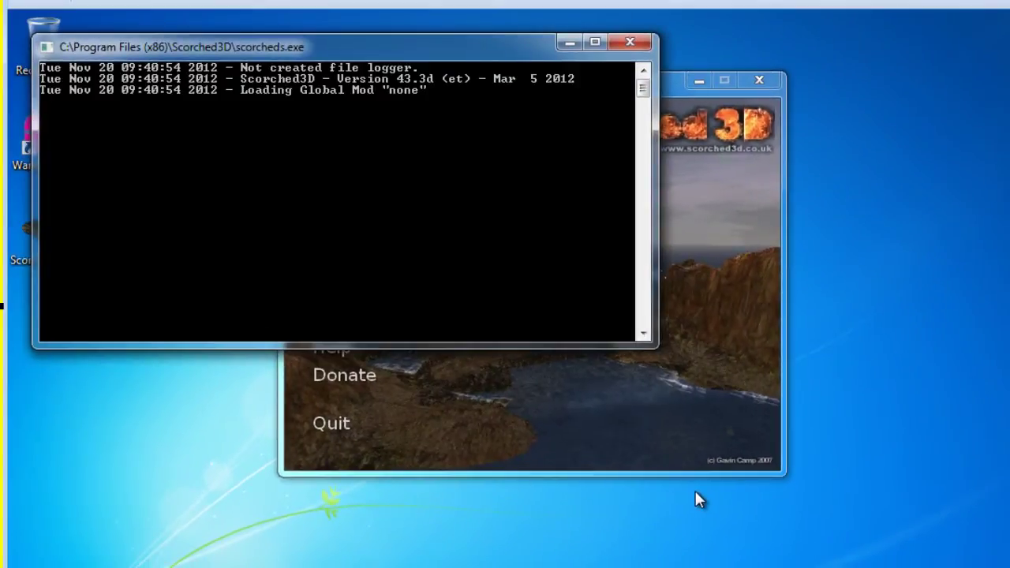
- Cancel the Windows Security Alert for the server, leaving its console running
left_click_drag(388, 48, 549, 58)
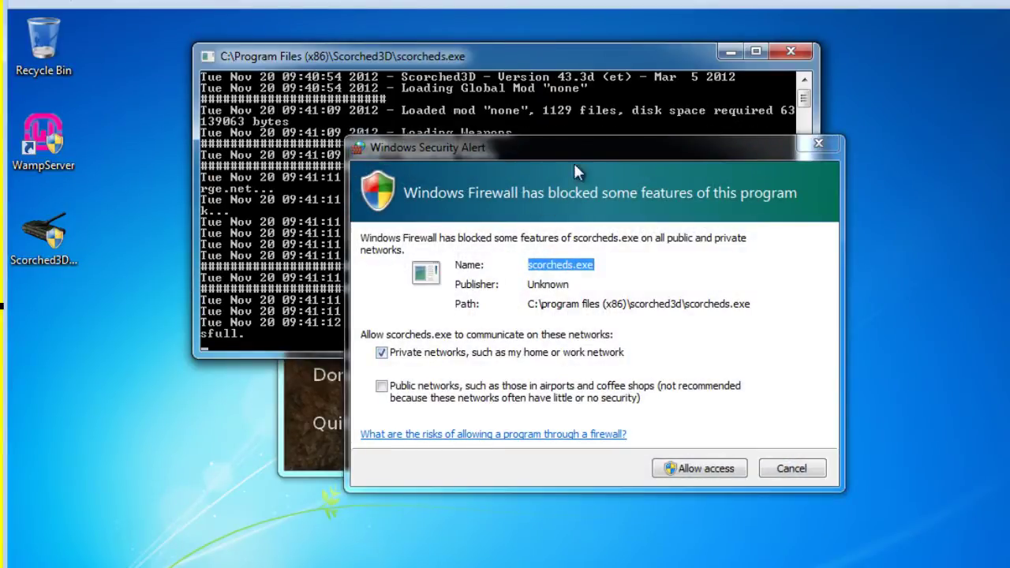
left_click_drag(598, 145, 533, 151)
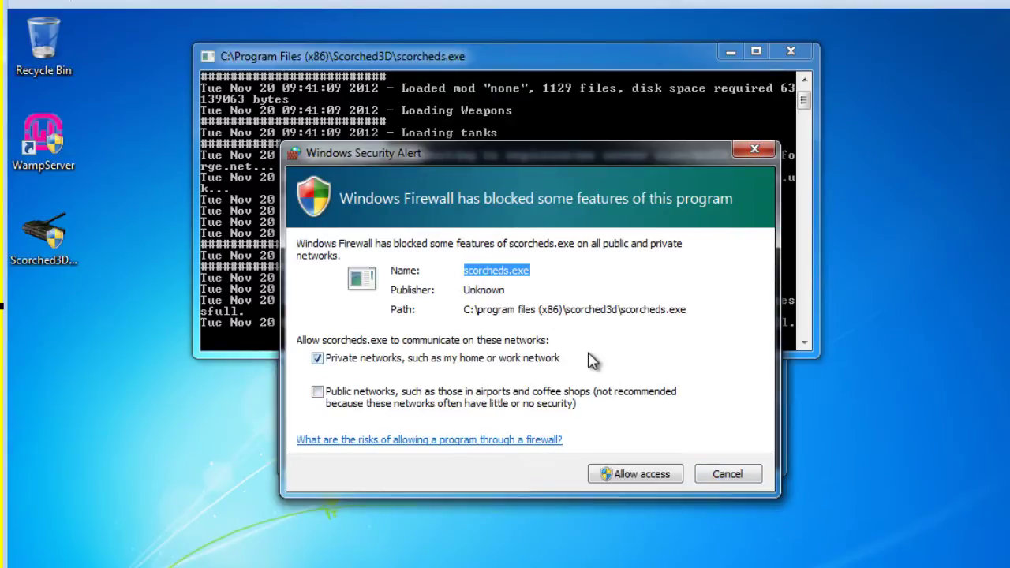
left_click(734, 473)
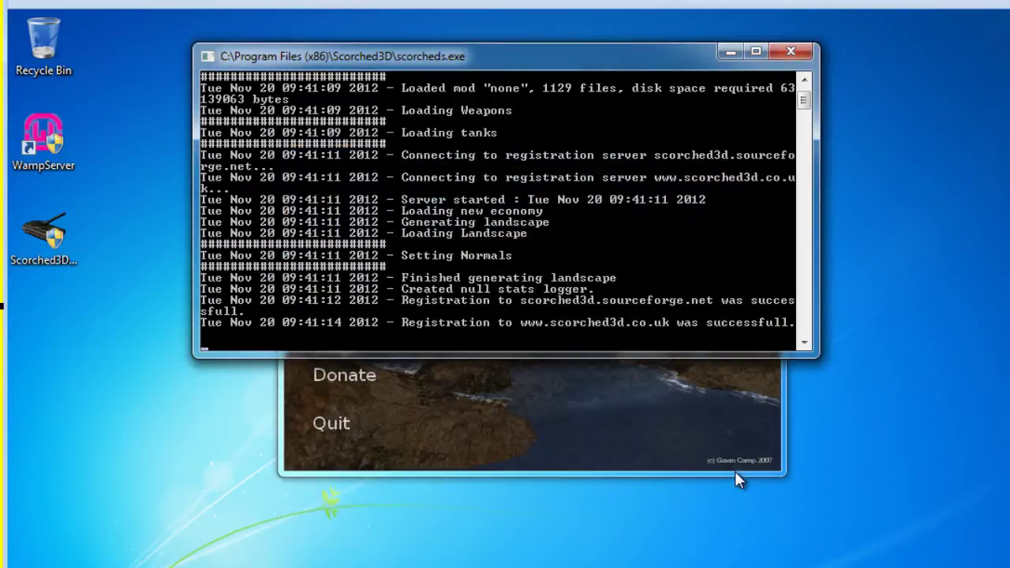
left_click_drag(647, 56, 600, 46)
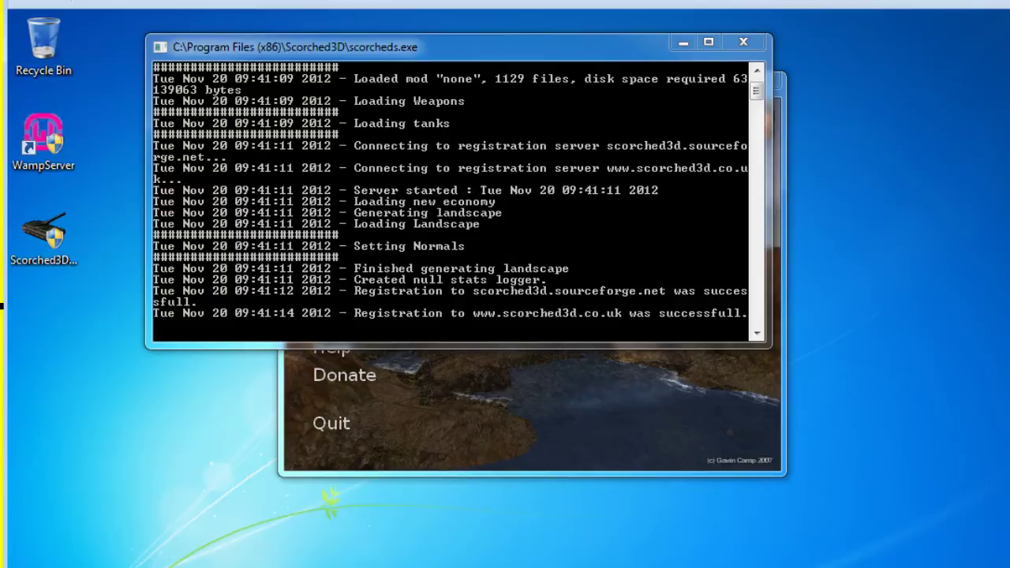
- Go through Control Panel > System and Security > Windows Firewall to Advanced settings
key("super")
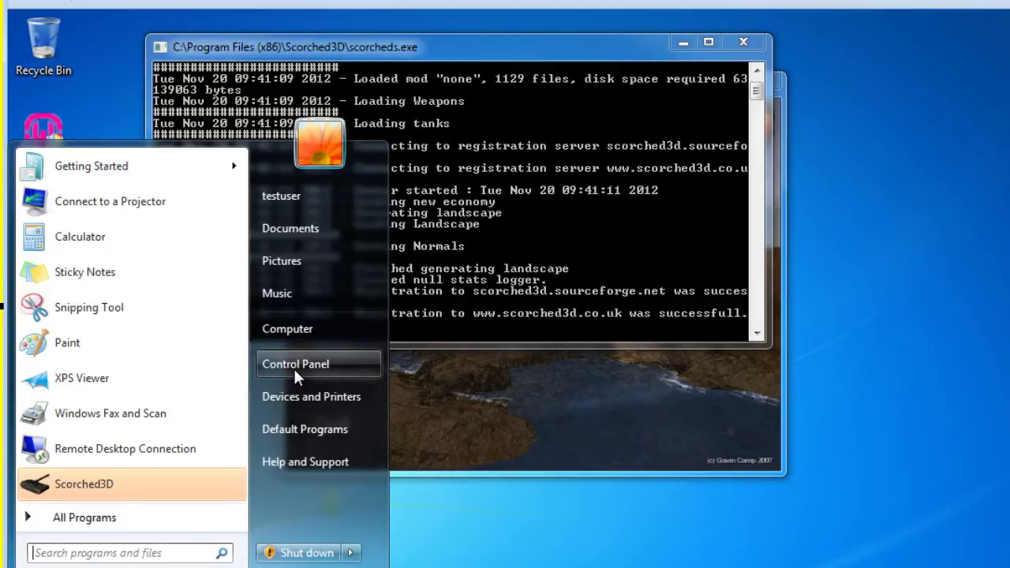
left_click(294, 367)
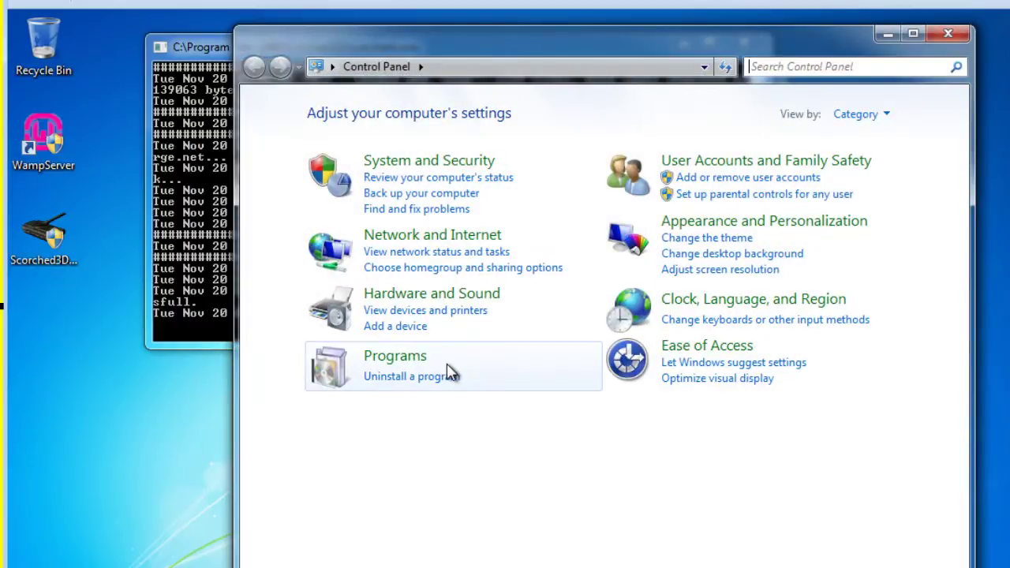
left_click(454, 158)
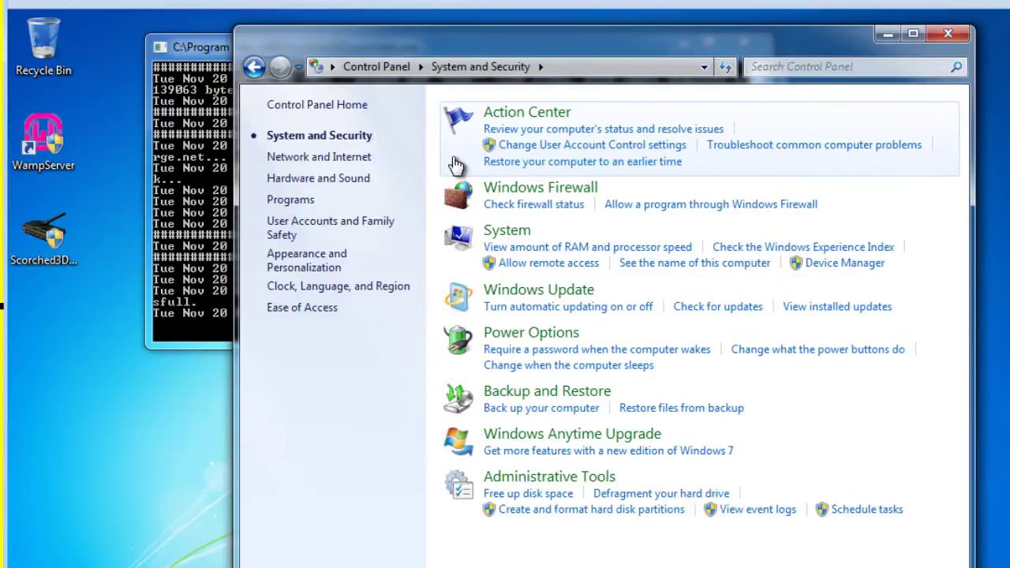
left_click(523, 199)
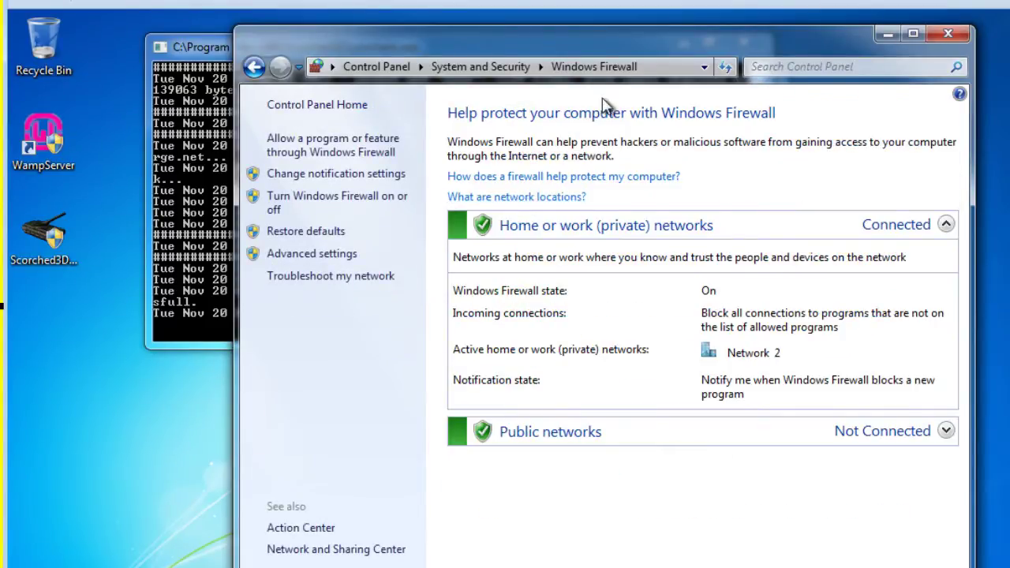
left_click_drag(604, 39, 546, 28)
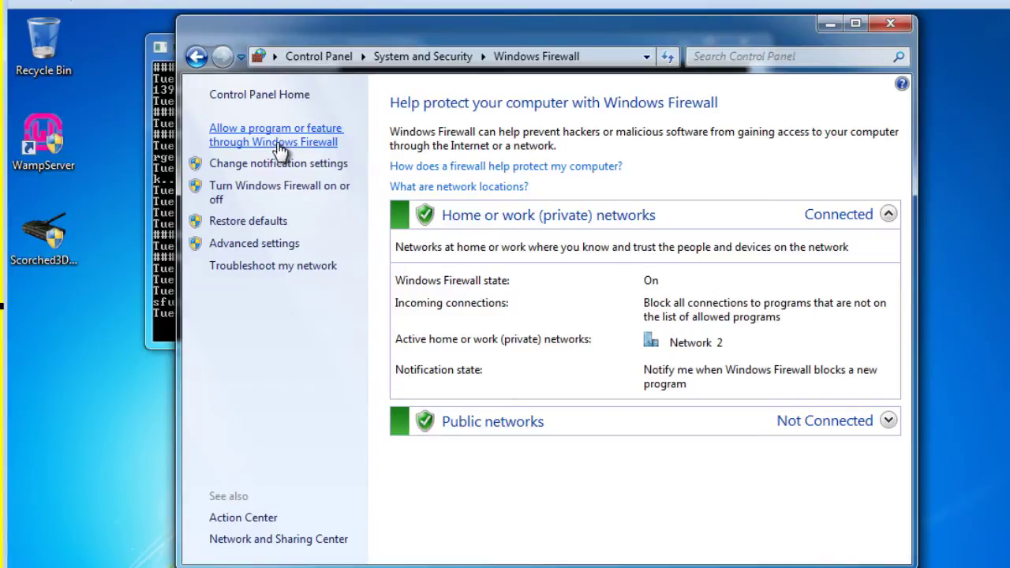
left_click(237, 249)
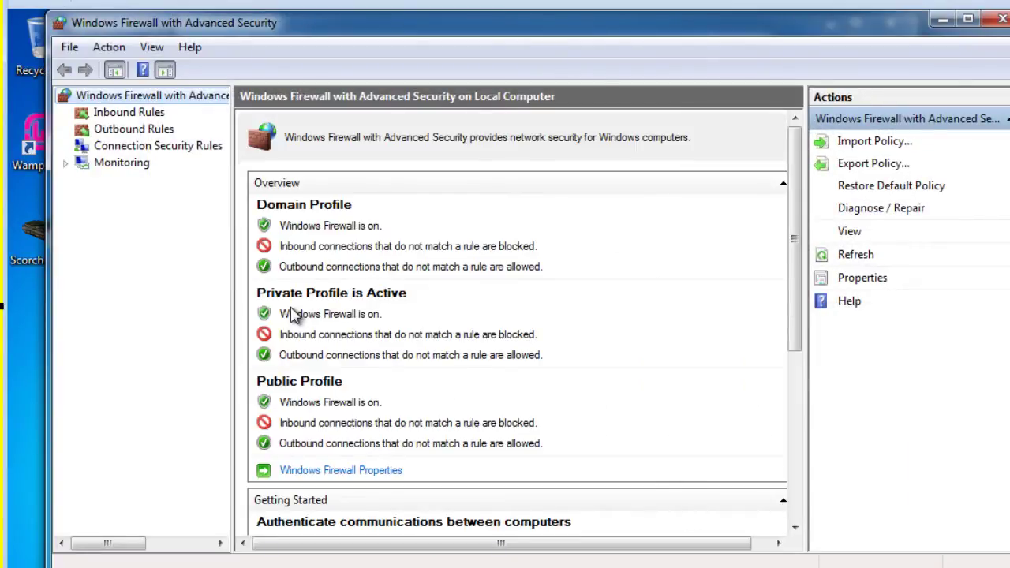
- Select Inbound Rules and launch the New Inbound Rule Wizard
left_click_drag(463, 31, 485, 32)
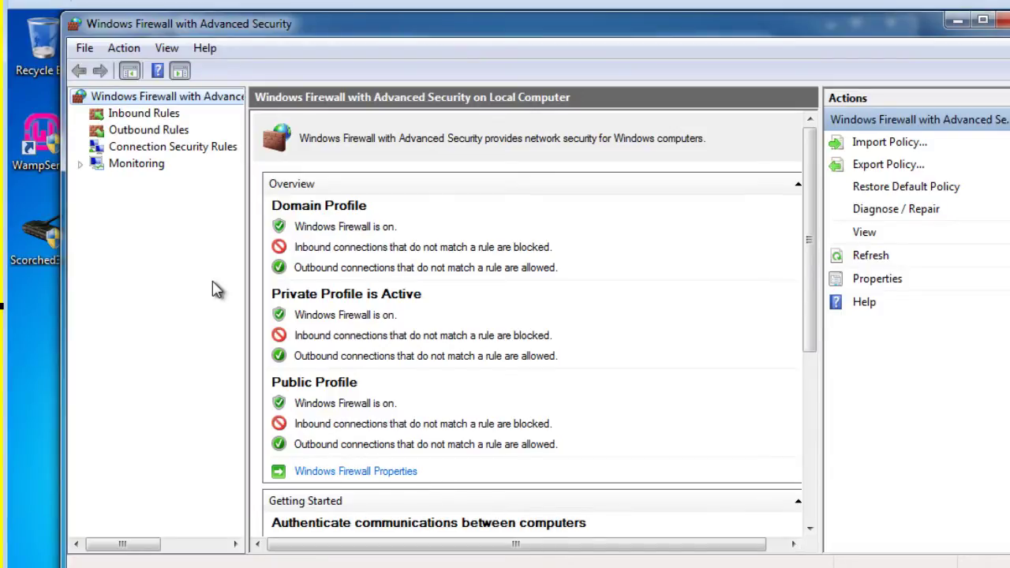
left_click(140, 116)
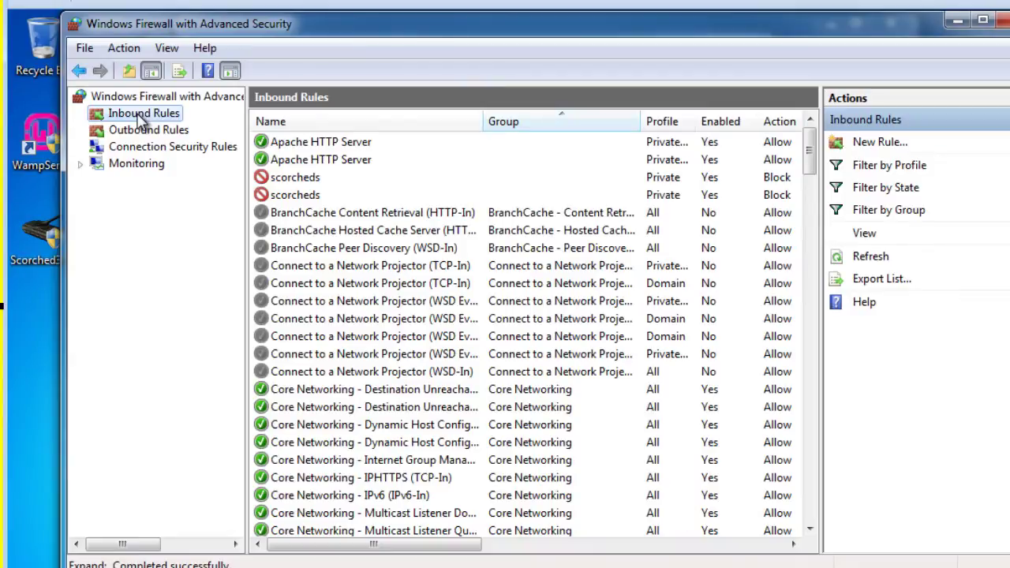
left_click(883, 144)
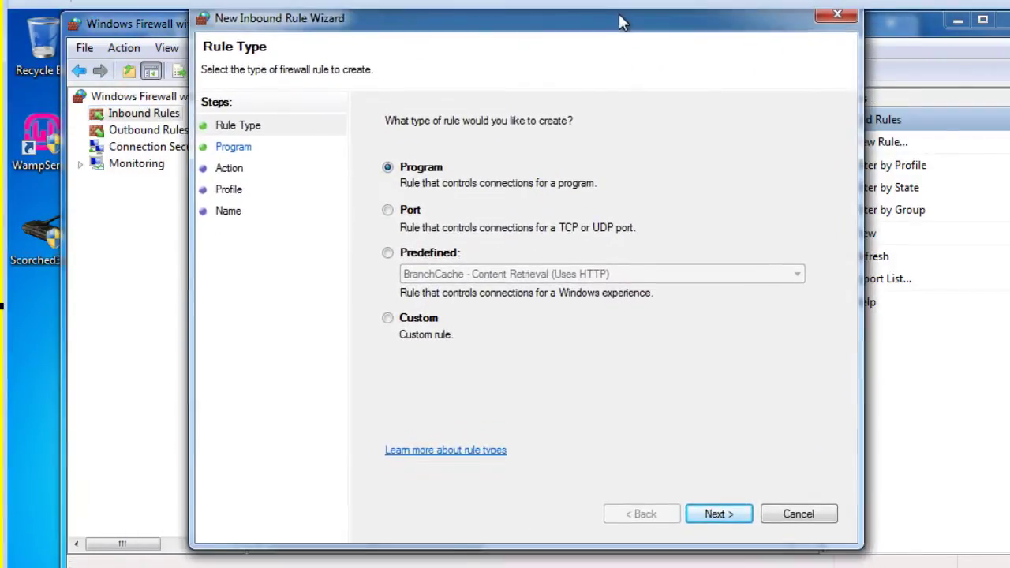
left_click_drag(618, 22, 611, 27)
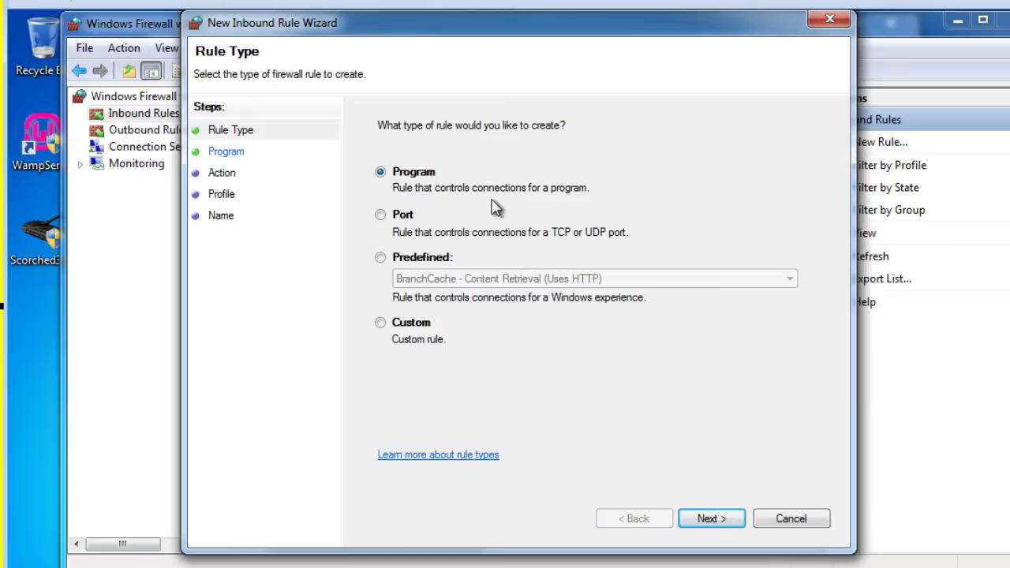
- Create a TCP port rule allowing the connection on all profiles, named scorched3D-TCP
left_click(380, 215)
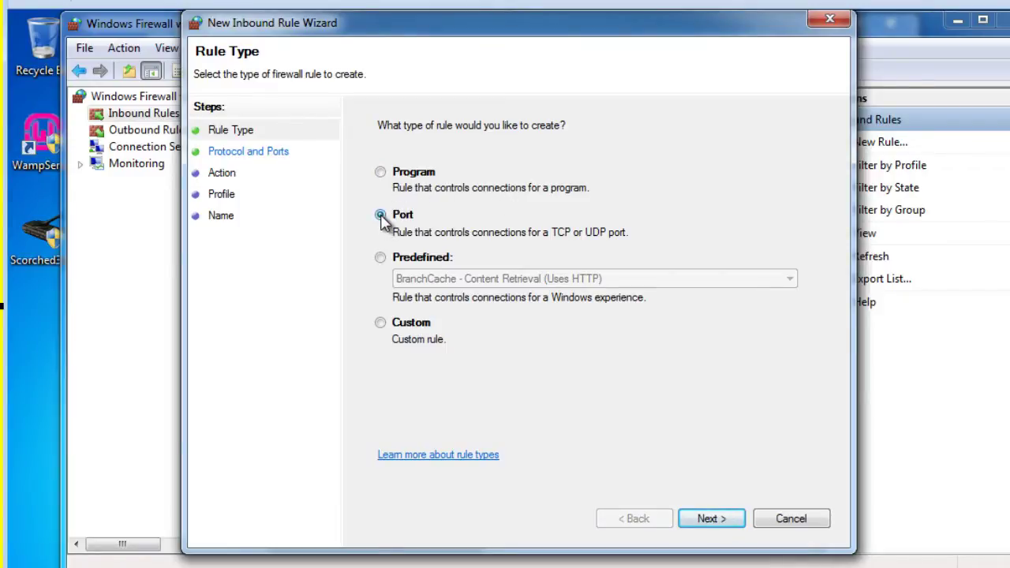
left_click(709, 519)
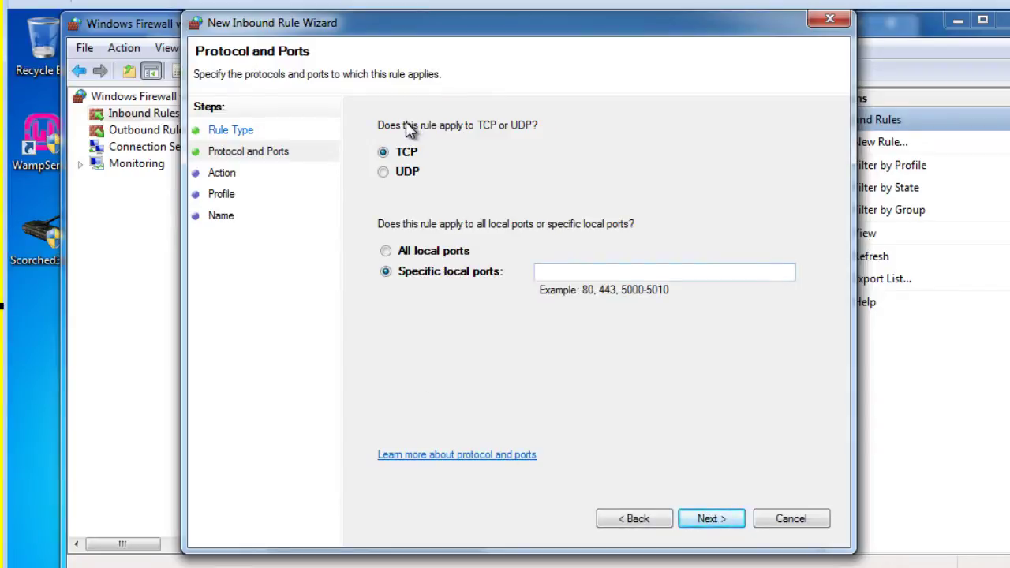
left_click(382, 171)
left_click(383, 151)
left_click(710, 519)
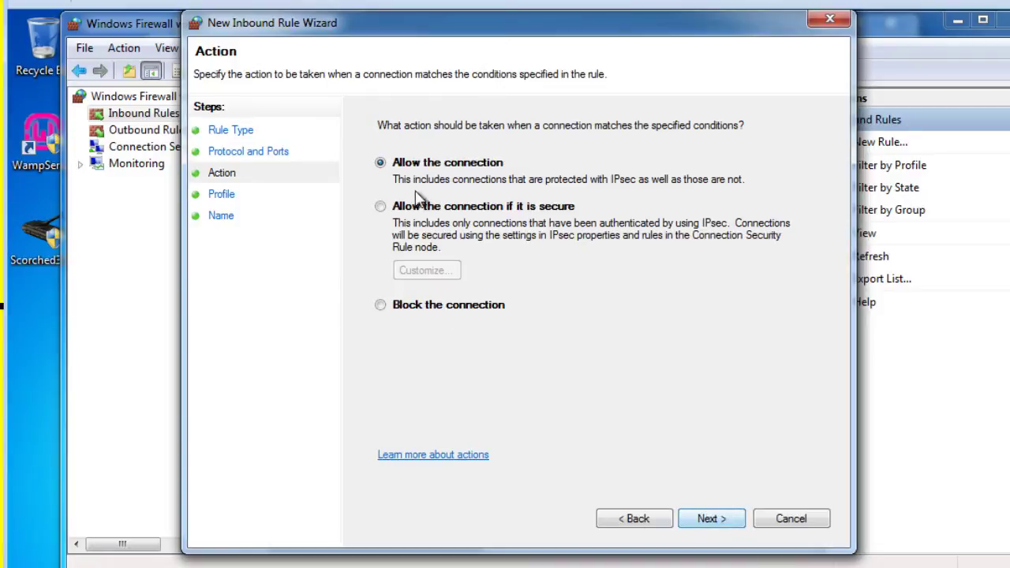
left_click(701, 518)
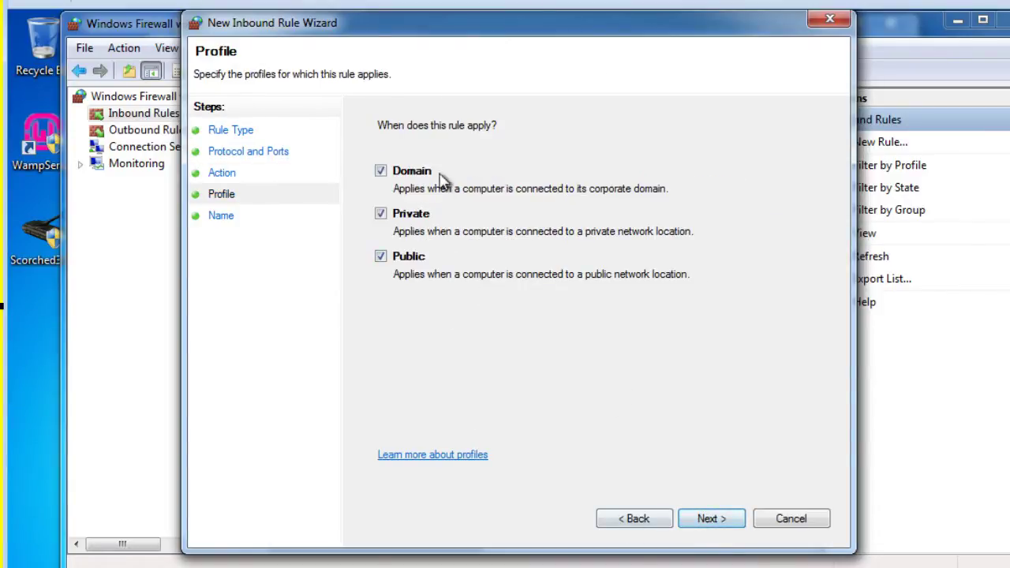
left_click(706, 522)
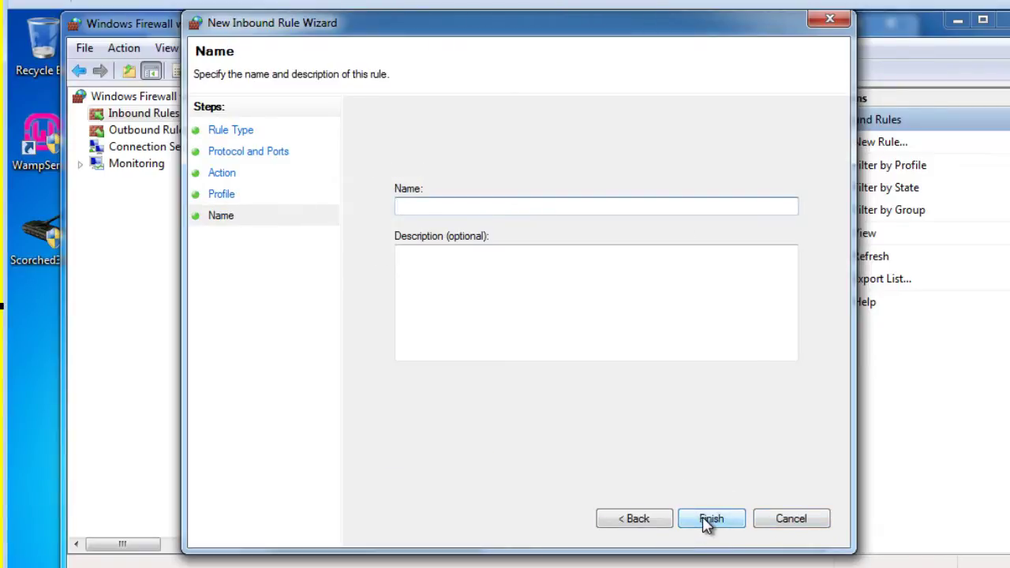
type("scorched3D-TCP")
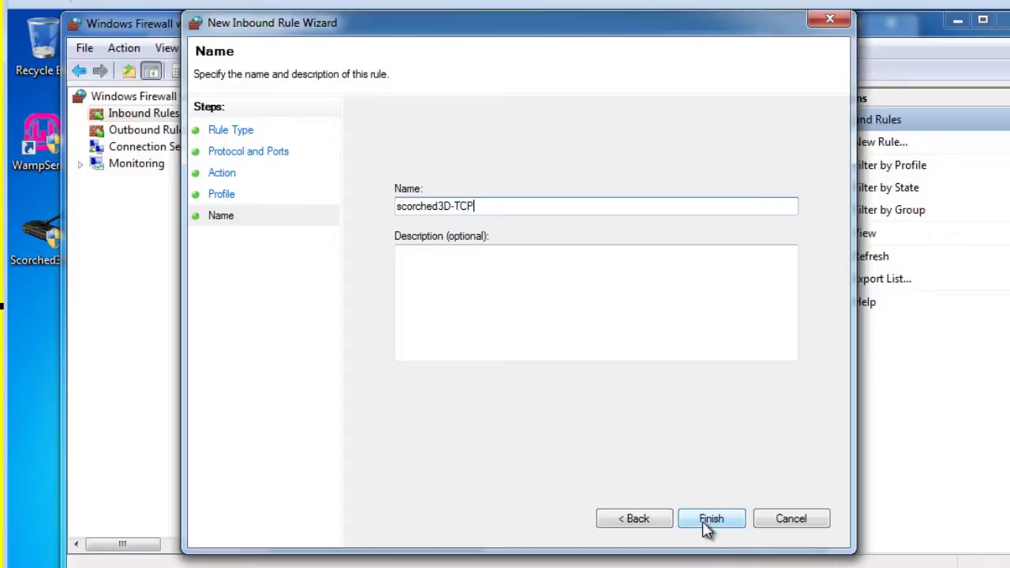
left_click(710, 518)
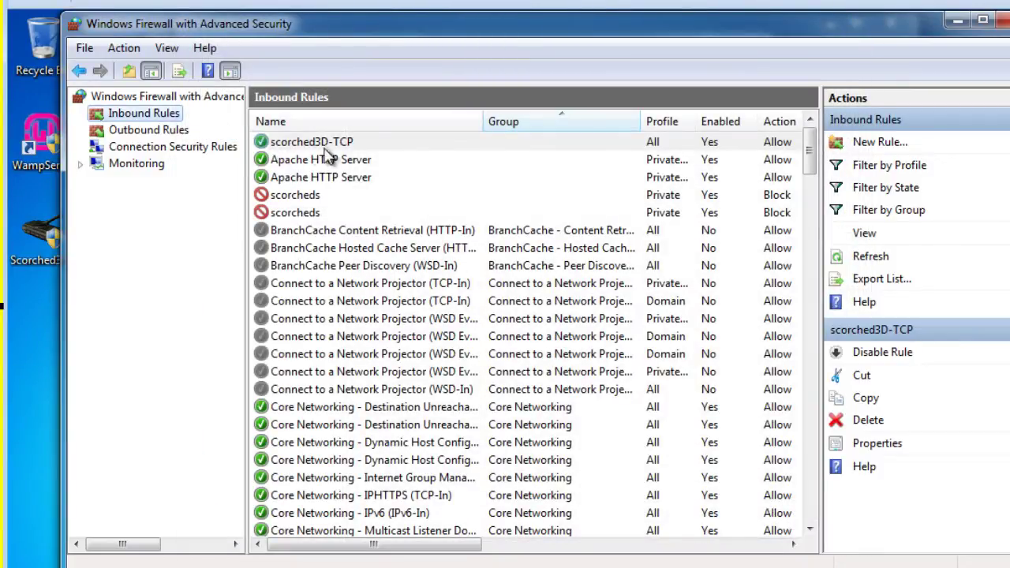
- Start another inbound Port rule for UDP local port 27270
left_click(879, 146)
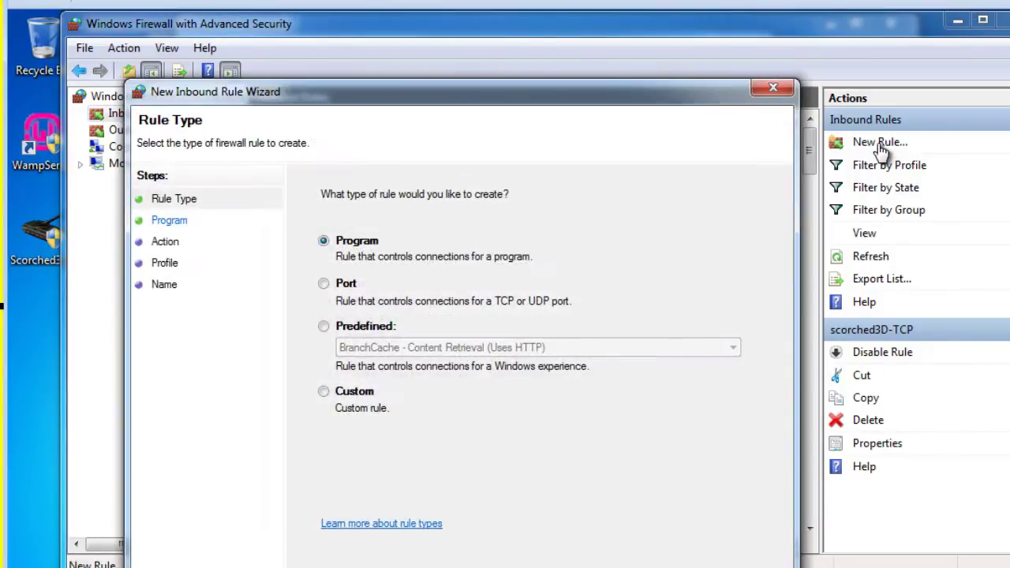
left_click_drag(541, 97, 635, 51)
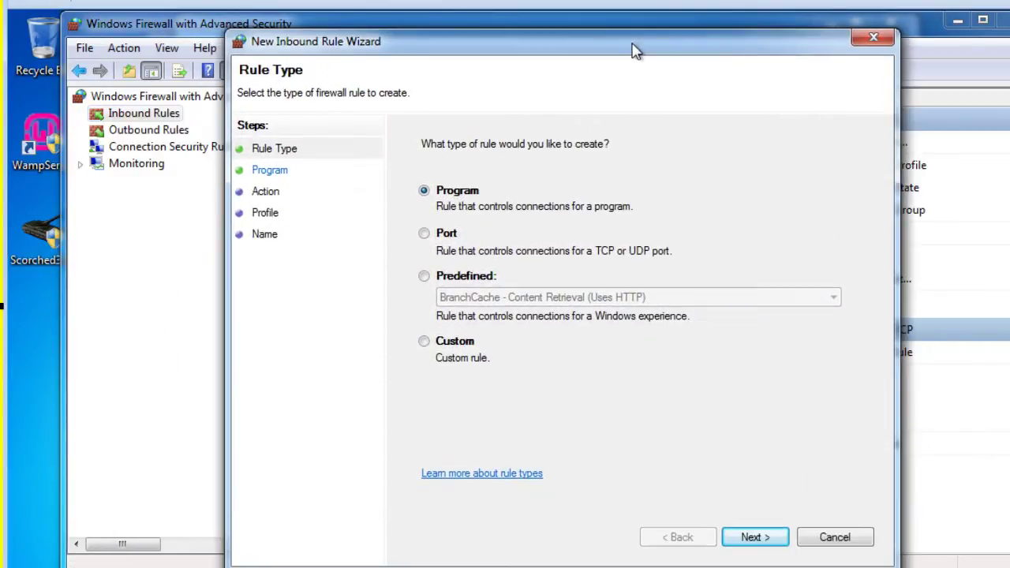
left_click(424, 233)
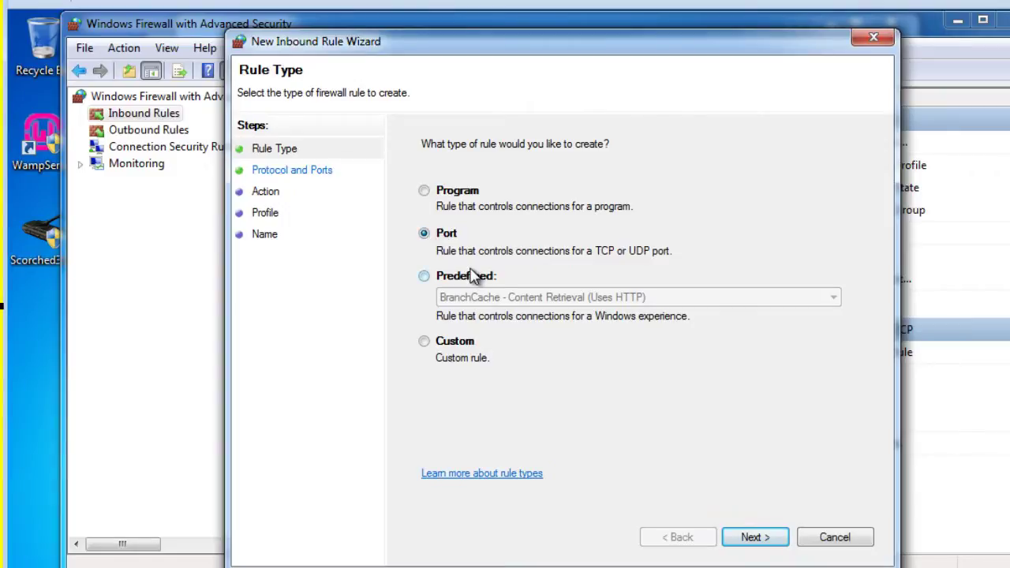
left_click(753, 537)
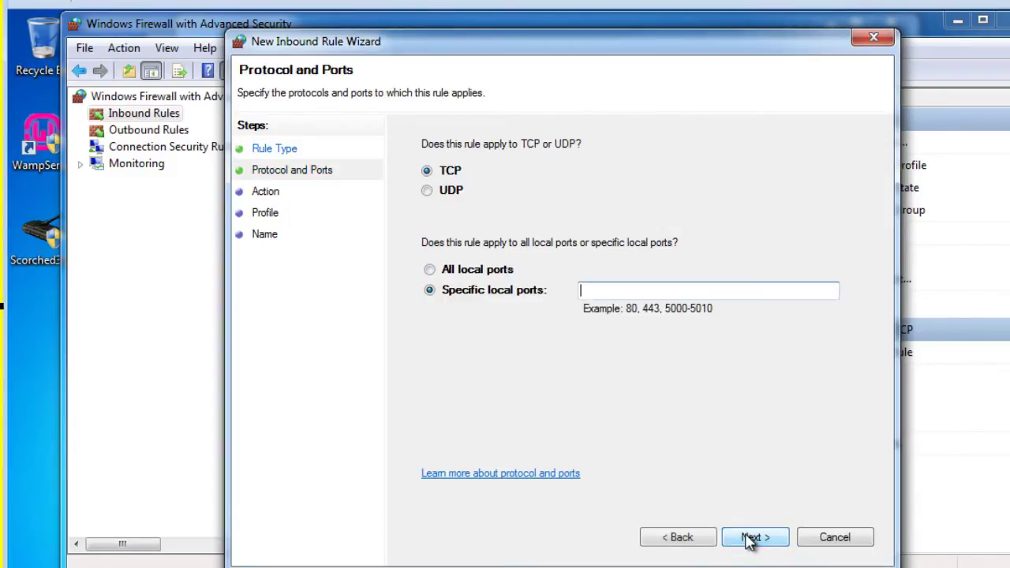
left_click(426, 190)
left_click(592, 290)
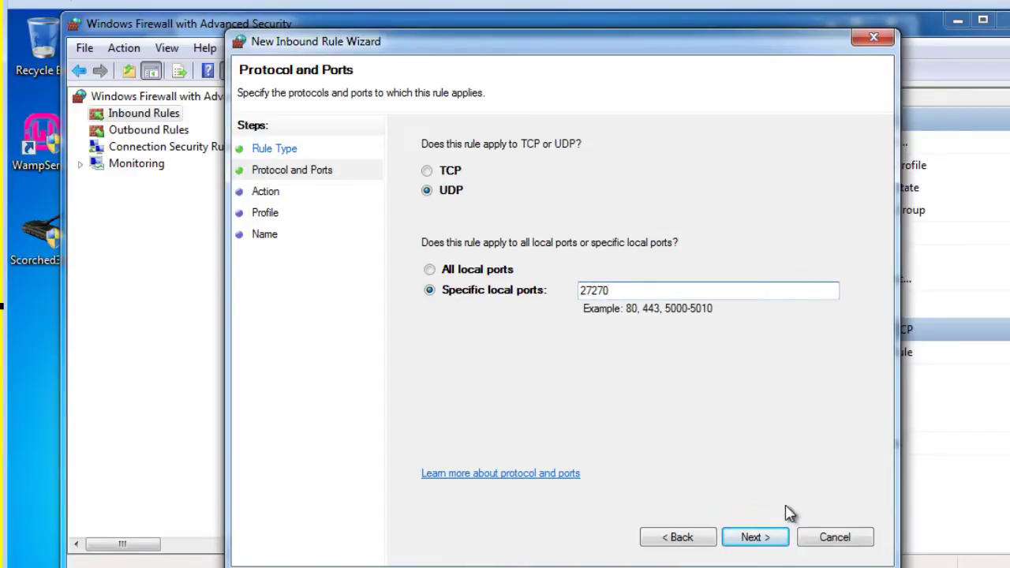
- Allow the connection on all profiles and name the rule scorched3D-UDP
left_click(755, 538)
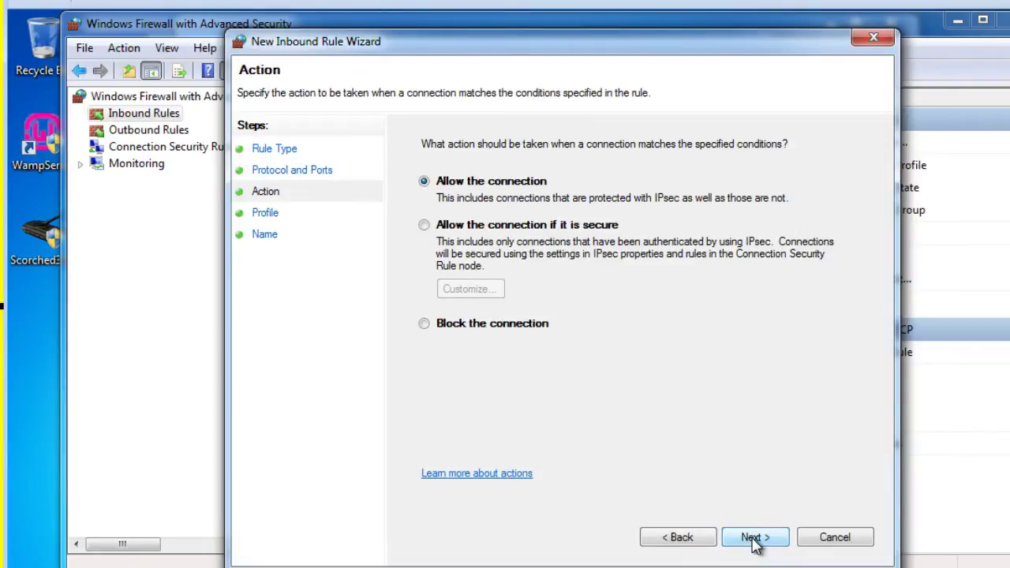
left_click(755, 538)
left_click(755, 538)
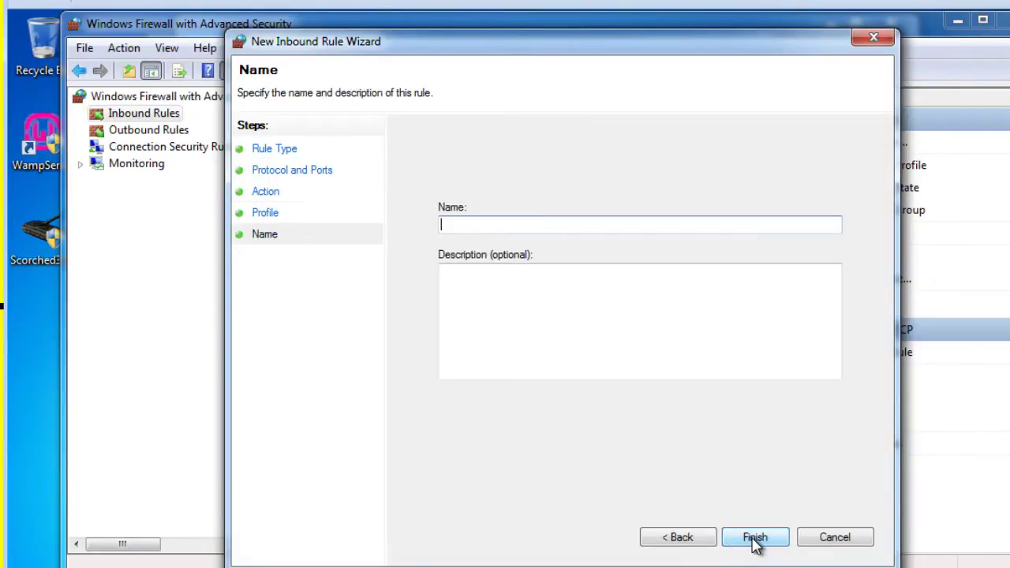
type("scorched3D-UDP")
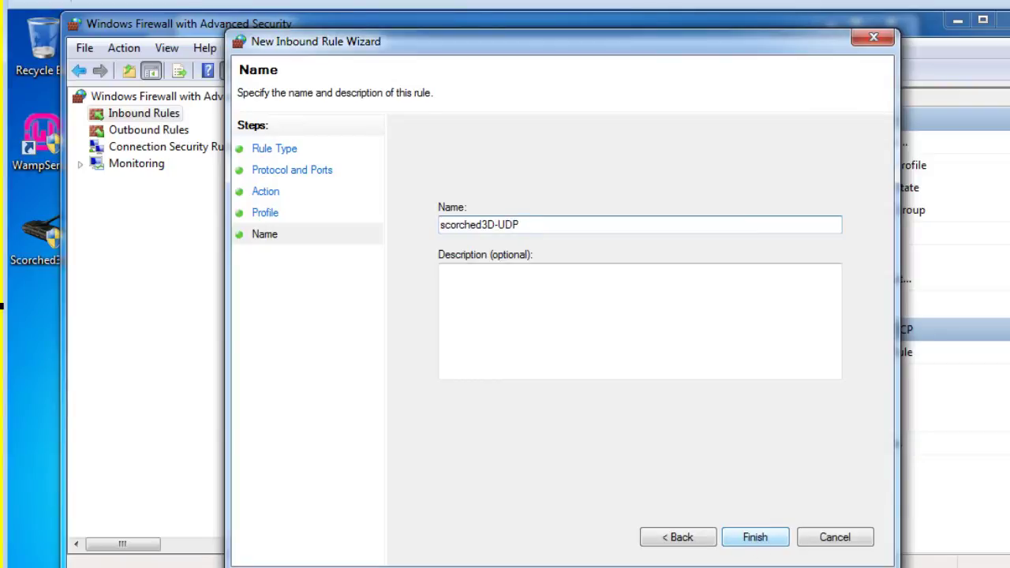
left_click(754, 537)
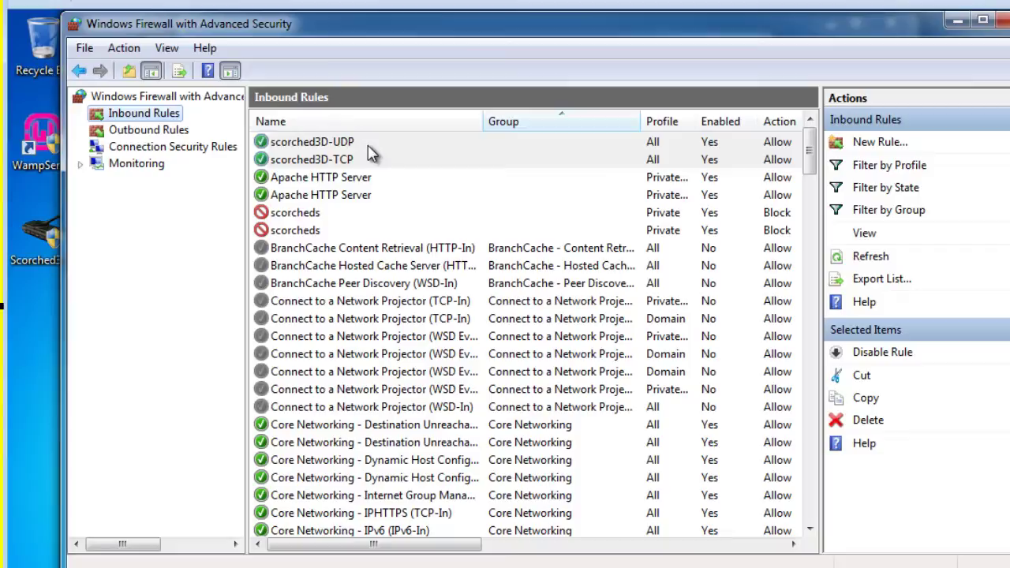
- Close both firewall windows and bring the Scorched3D main menu to the front
left_click(1000, 19)
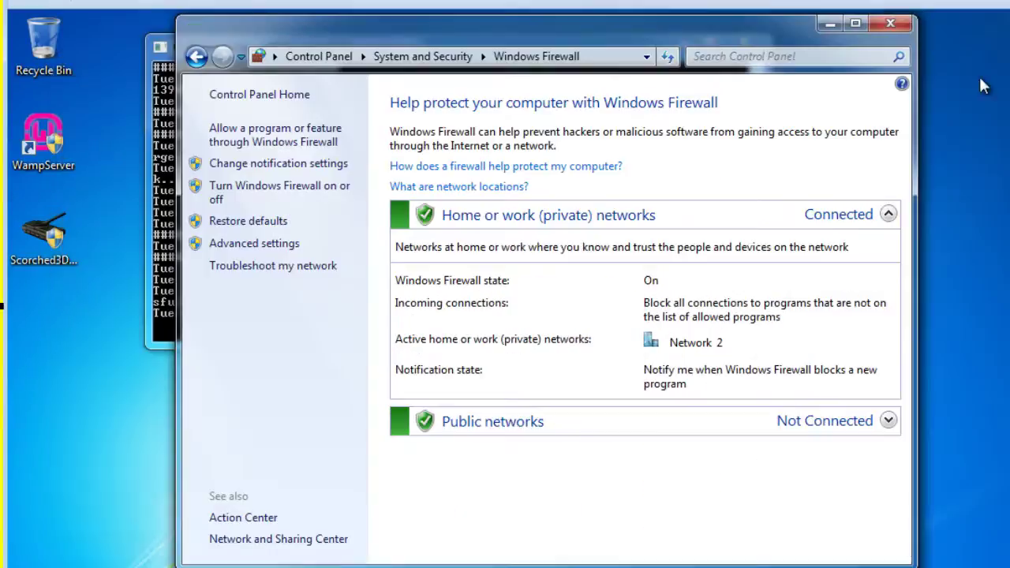
left_click_drag(709, 26, 739, 29)
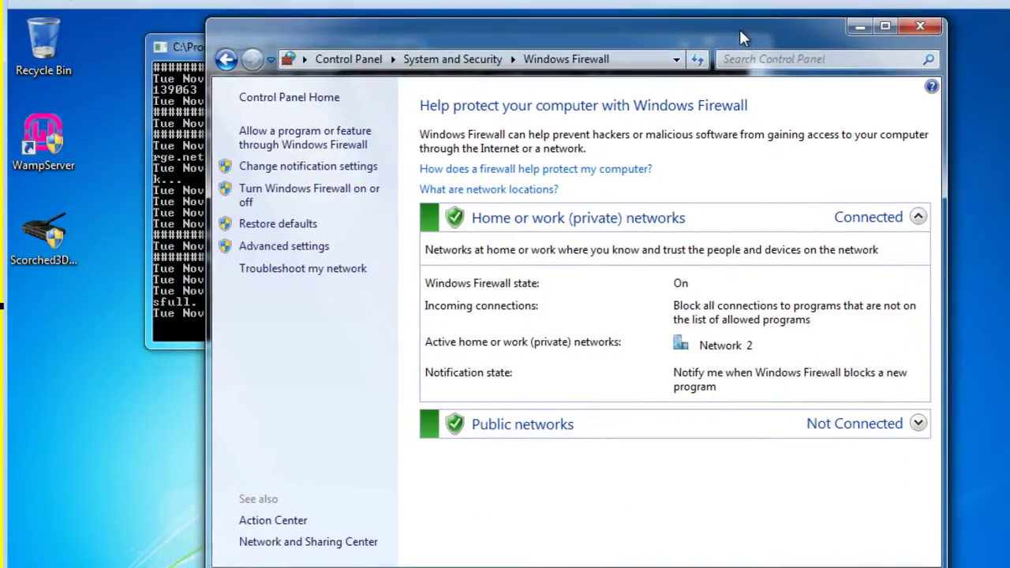
left_click(921, 28)
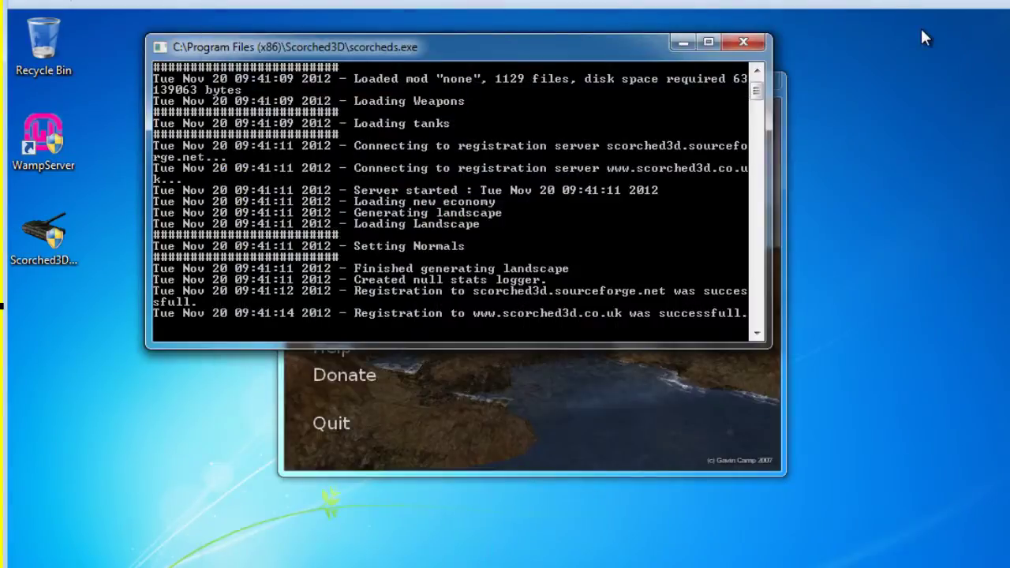
left_click(551, 472)
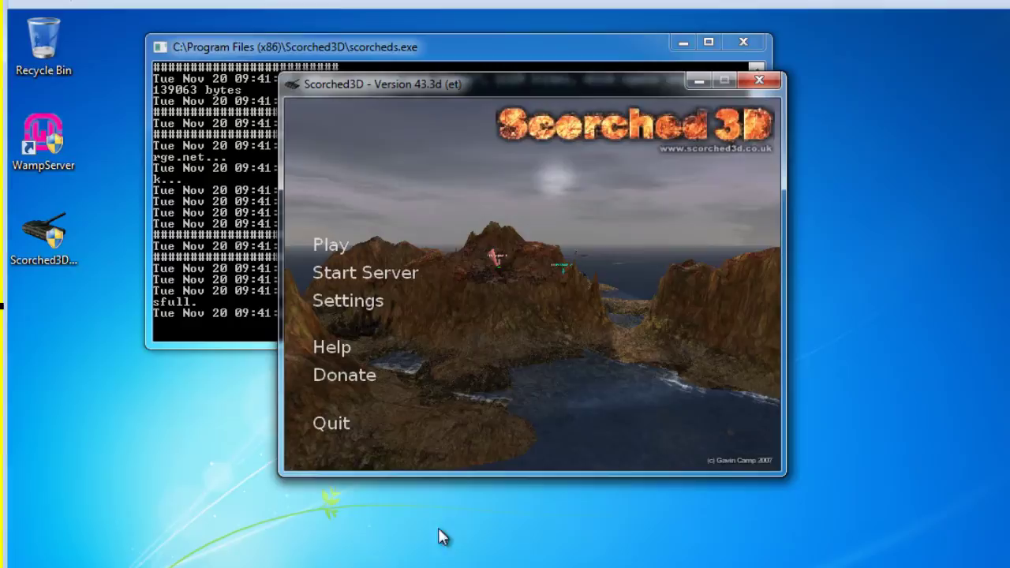
left_click(442, 564)
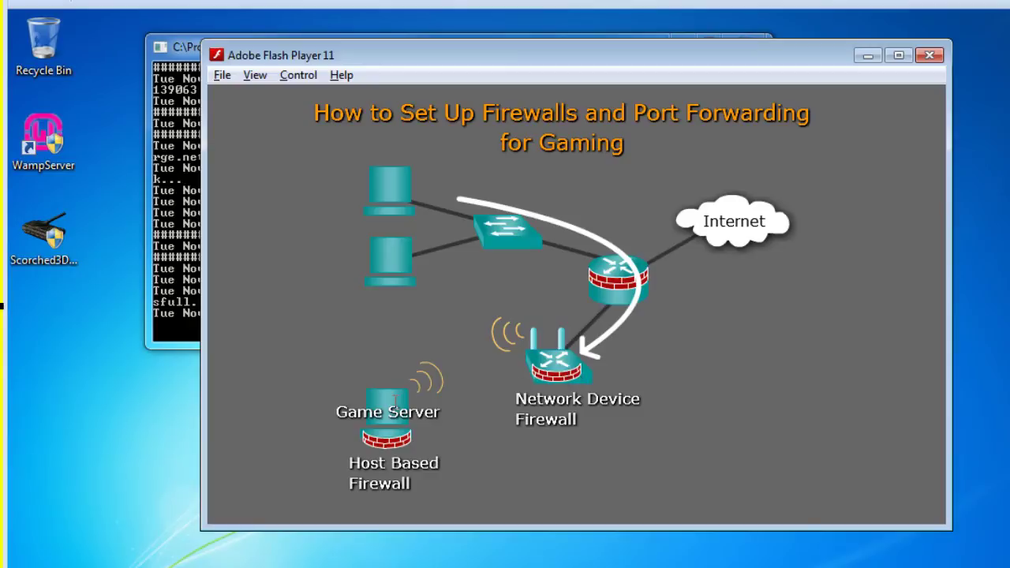
left_click(867, 56)
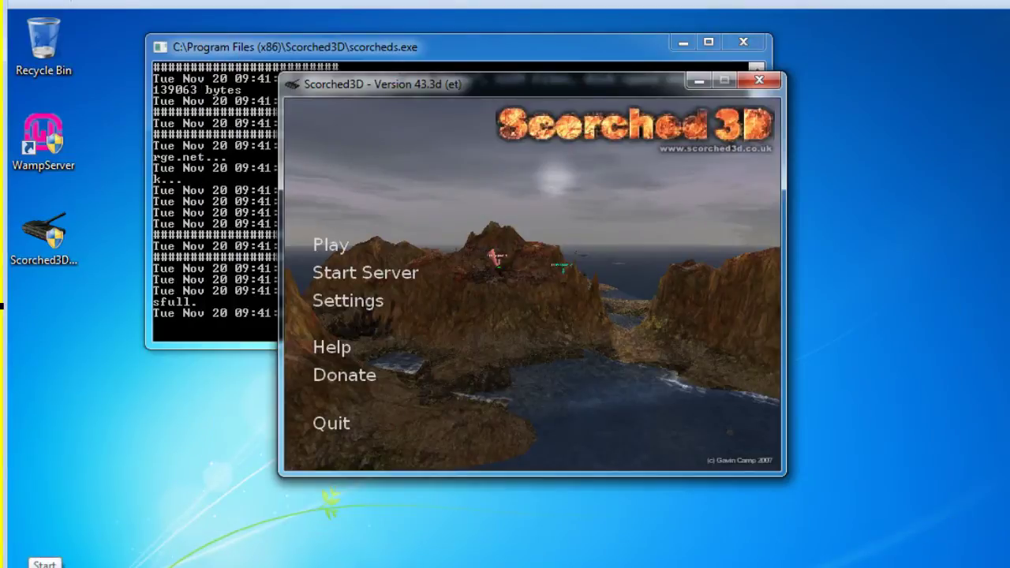
- Run ipconfig in cmd to read IPv4 192.168.3.145 and gateway 192.168.3.1, then minimise
left_click(20, 567)
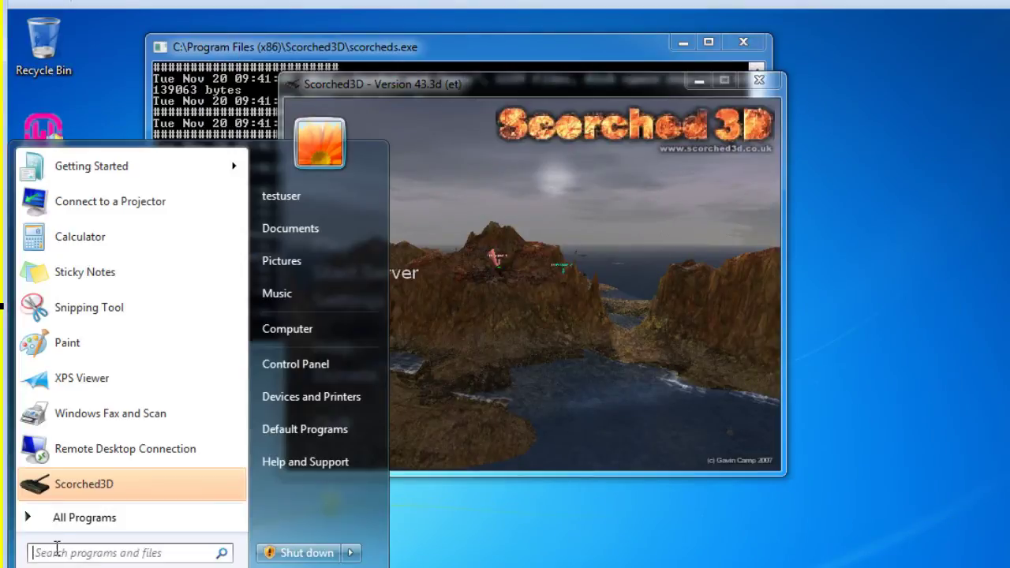
type("cmd")
key("Return")
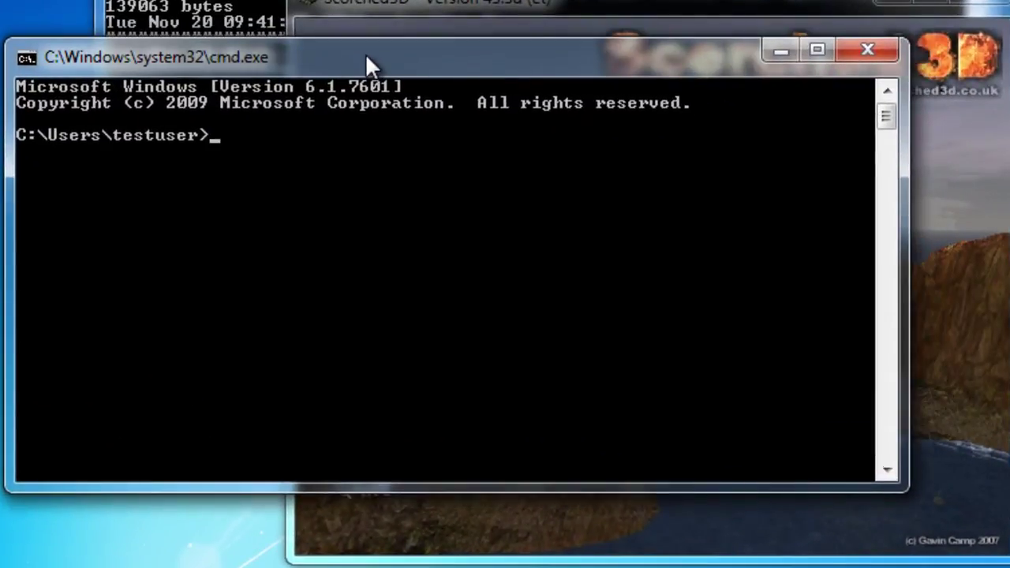
type("ipconfig")
key("Return")
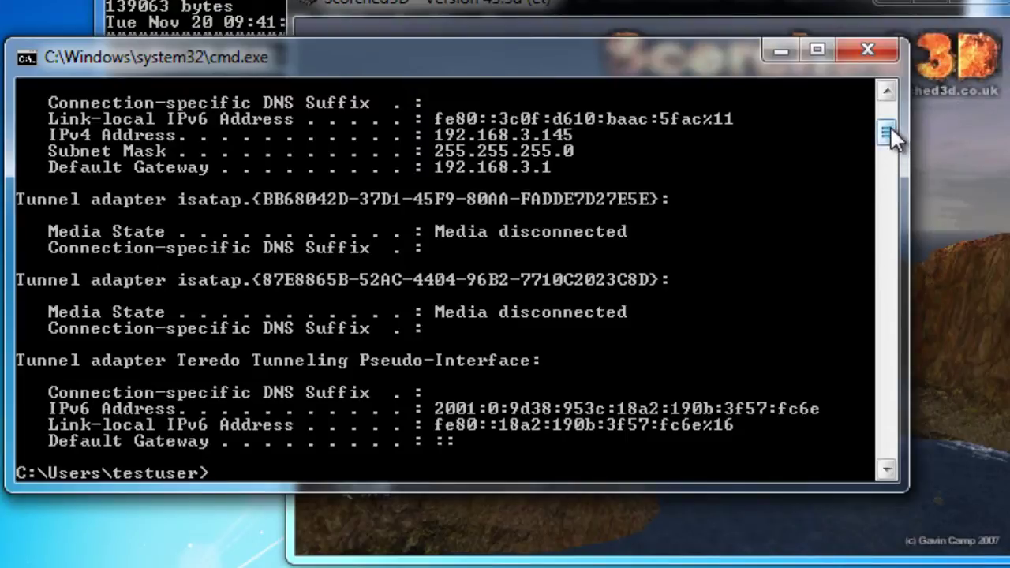
left_click_drag(889, 127, 888, 115)
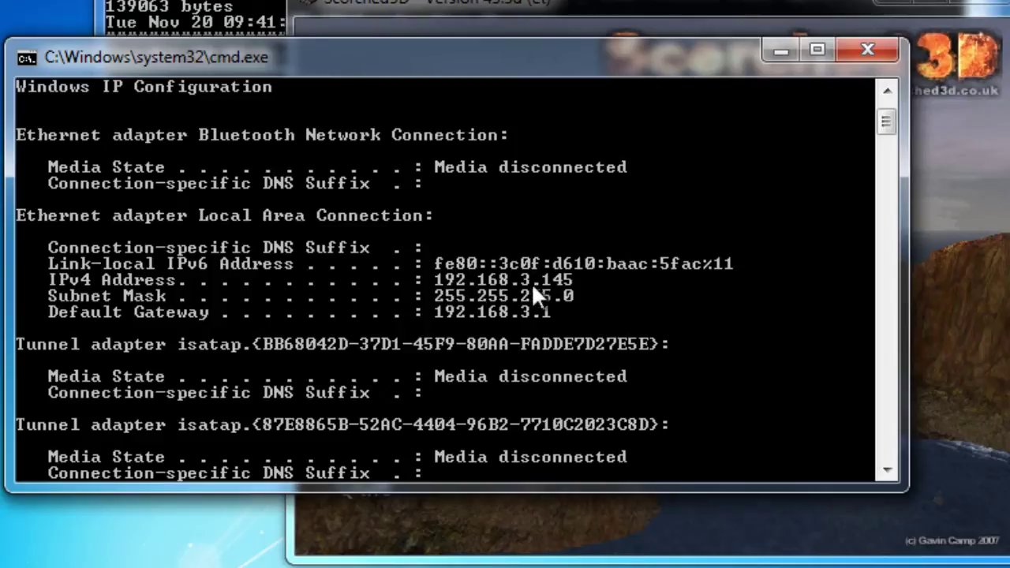
left_click(779, 50)
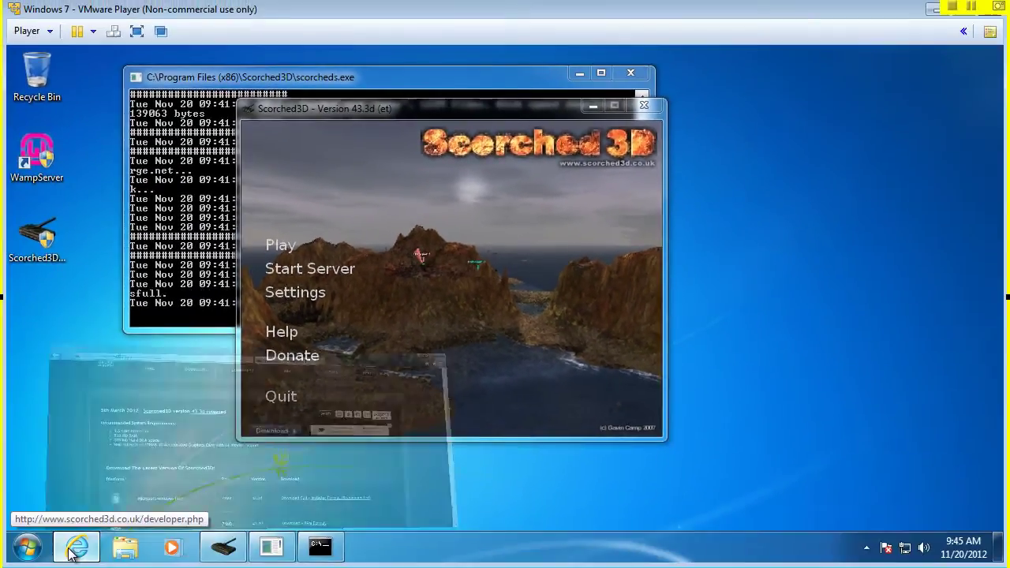
- Restore Internet Explorer and load 192.168.3.1 in a new tab
left_click(76, 547)
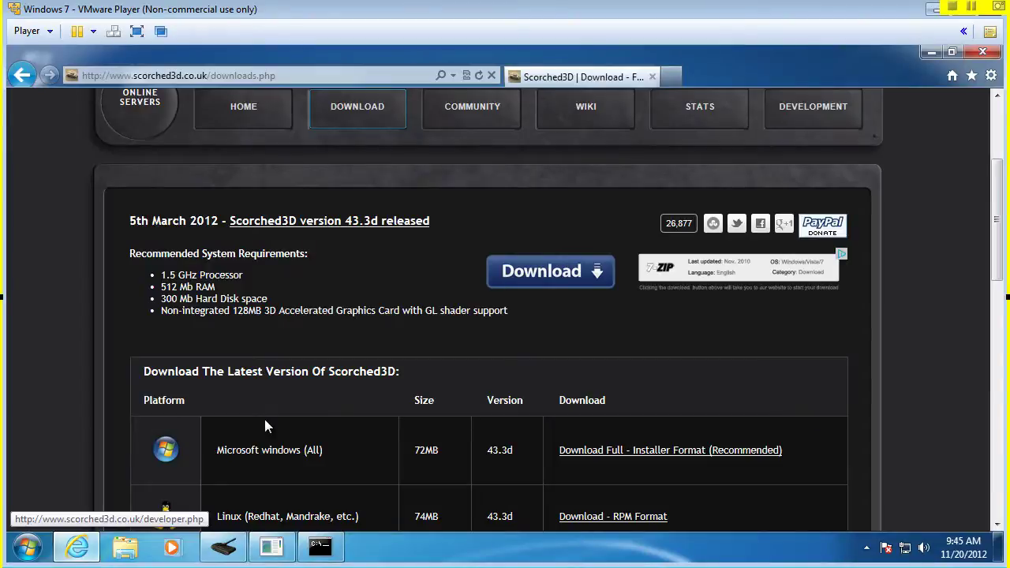
left_click(671, 76)
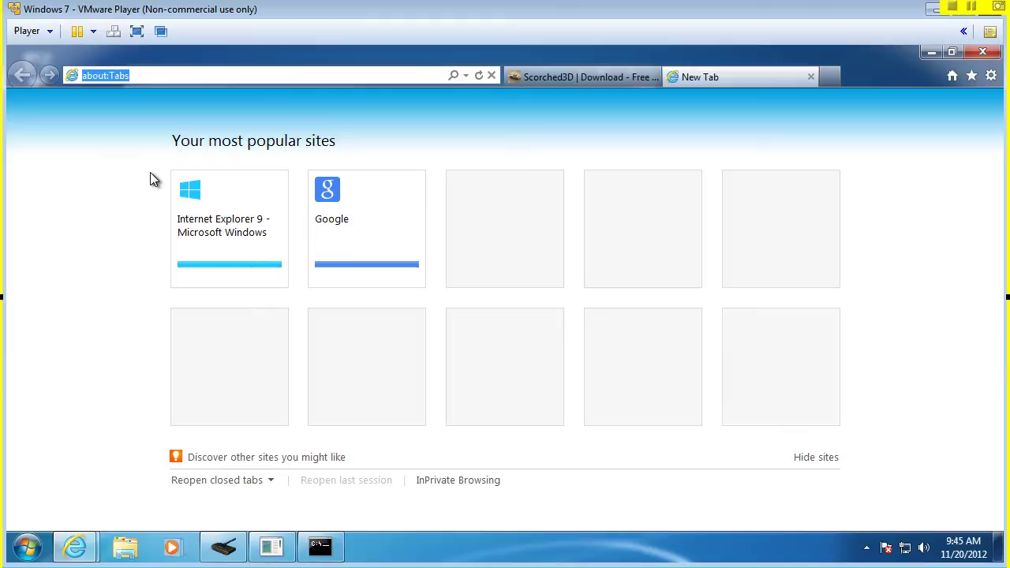
type("192")
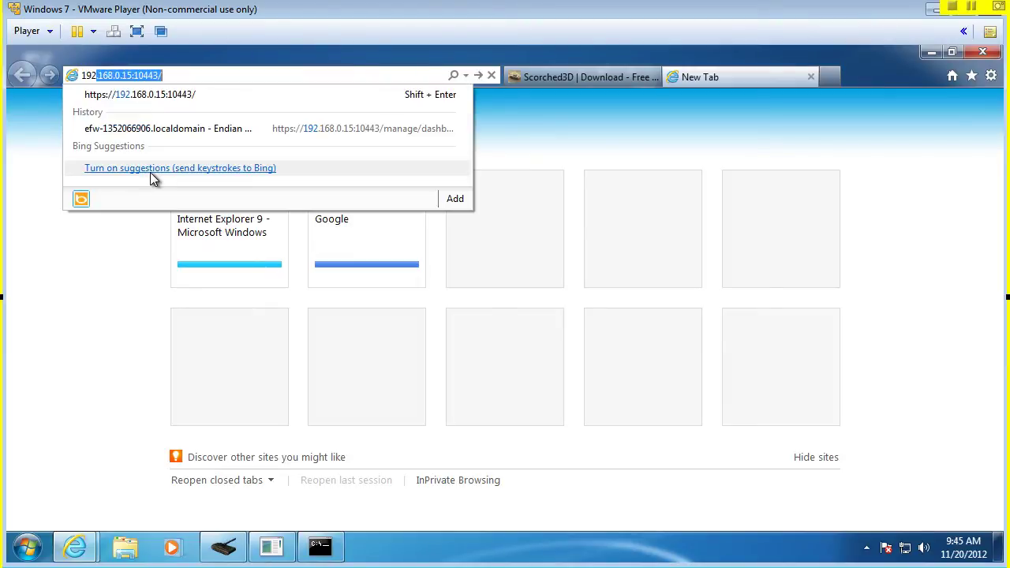
type(".168.3.")
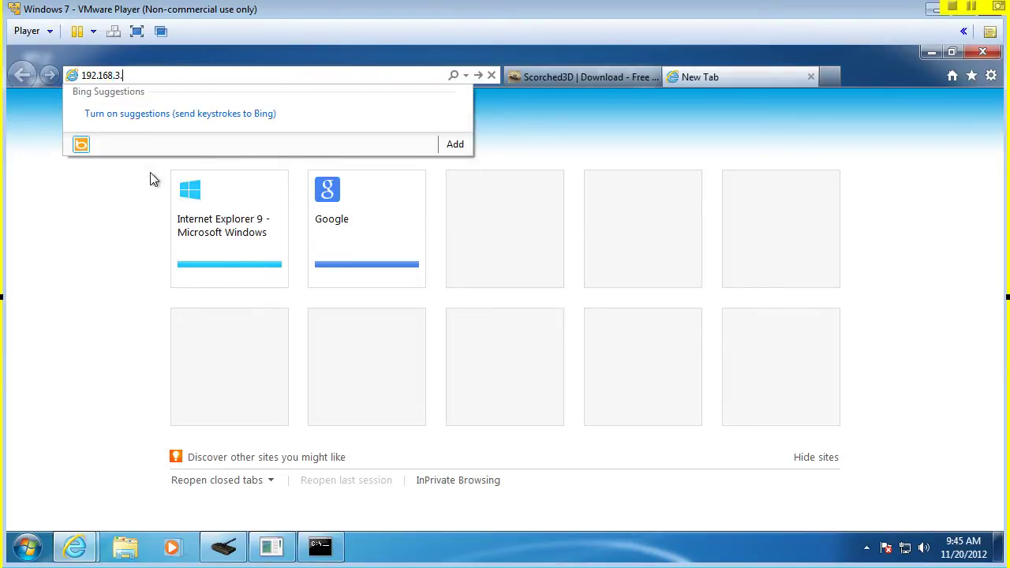
type("1")
key("Return")
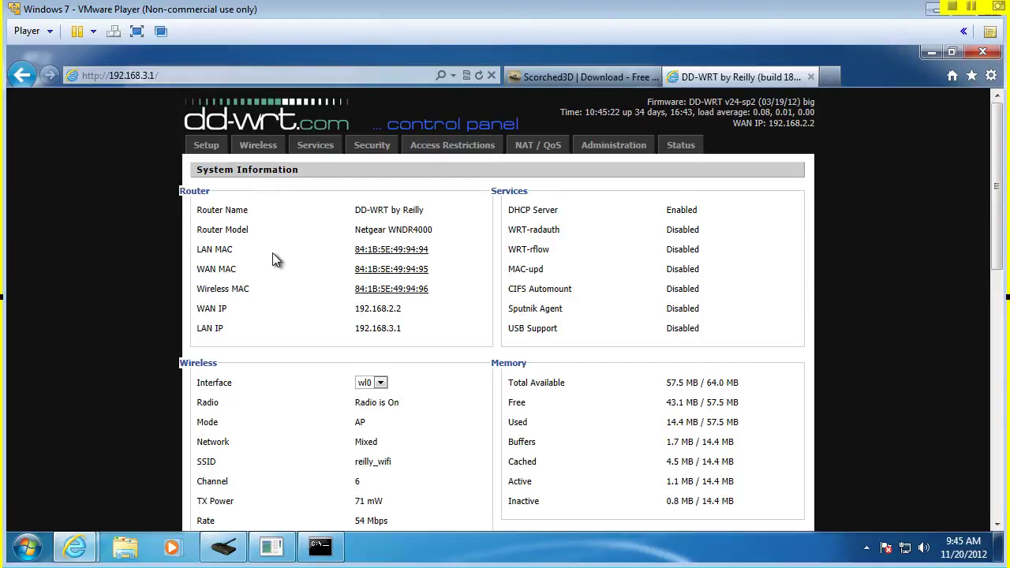
- Sign in to the router as admin with its password to reach NAT / QoS Port Forwarding
left_click(527, 154)
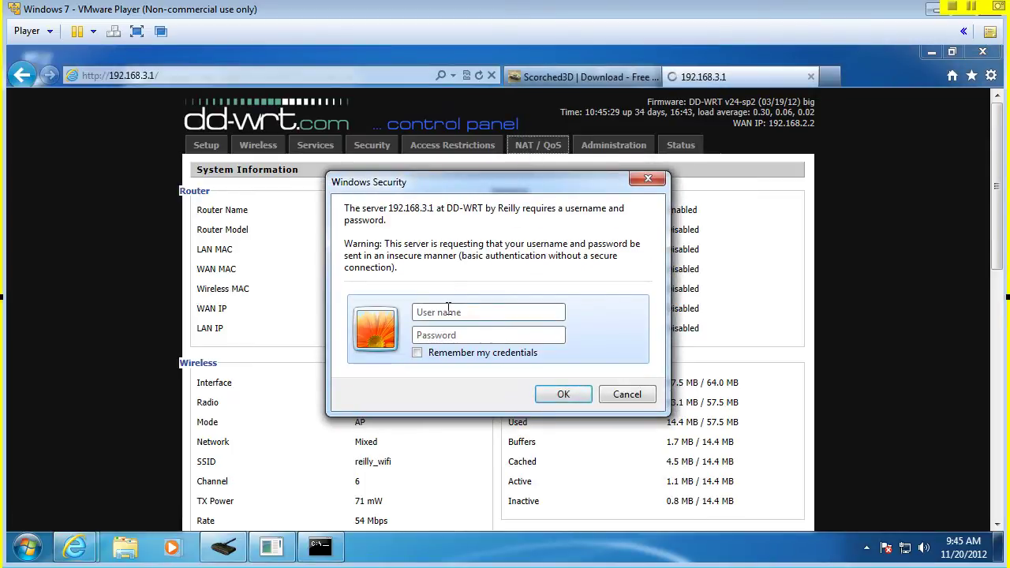
type("admin")
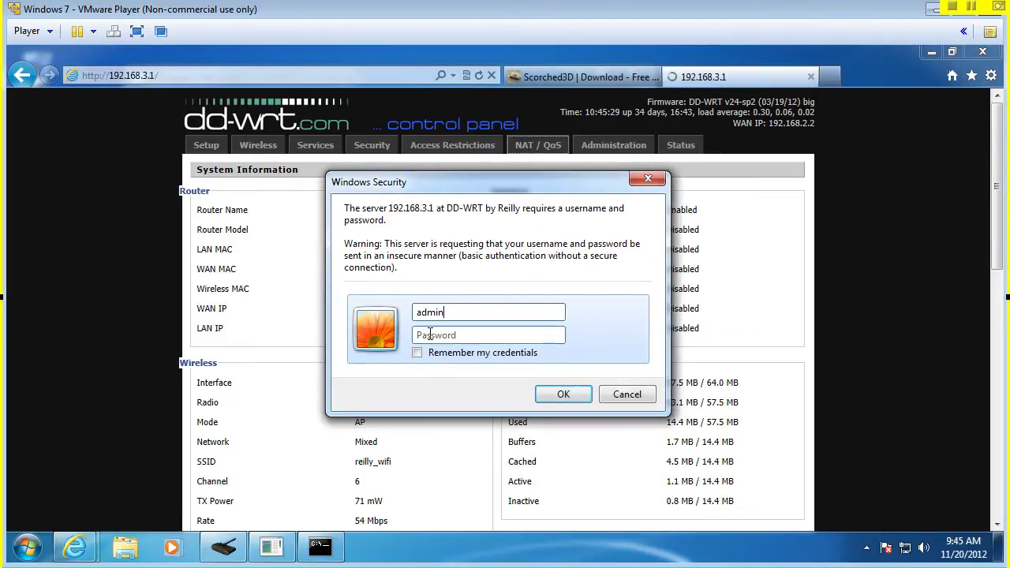
left_click(429, 335)
type("****")
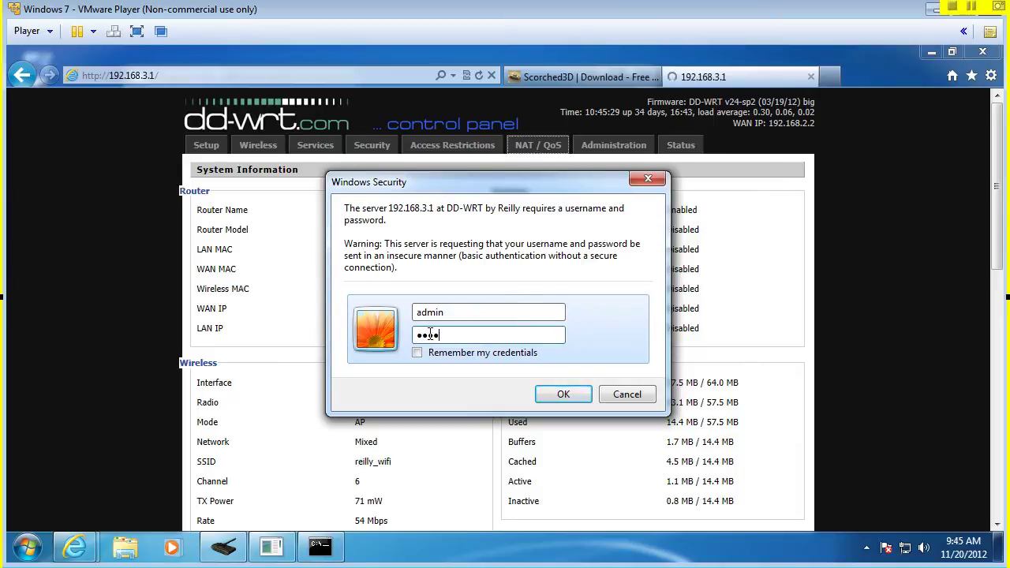
type("*****")
left_click(576, 395)
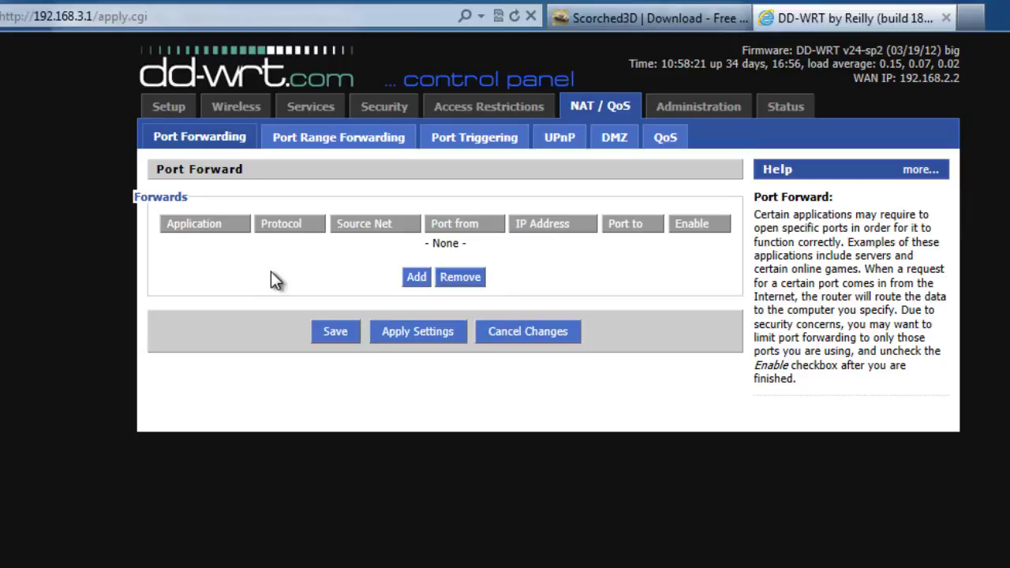
- Add a new forward row named scorched#D that forwards both TCP and UDP
left_click(411, 278)
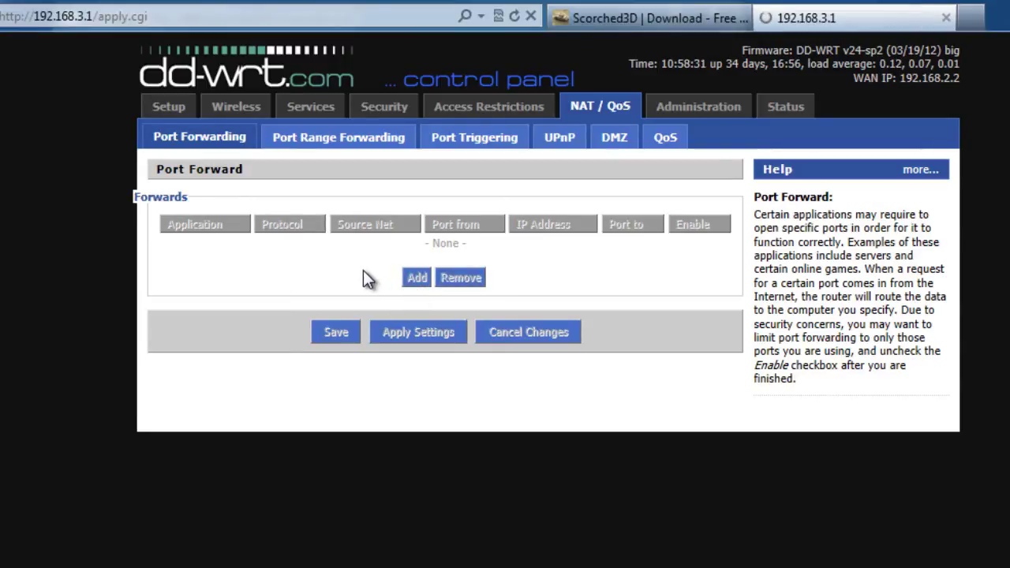
left_click(167, 245)
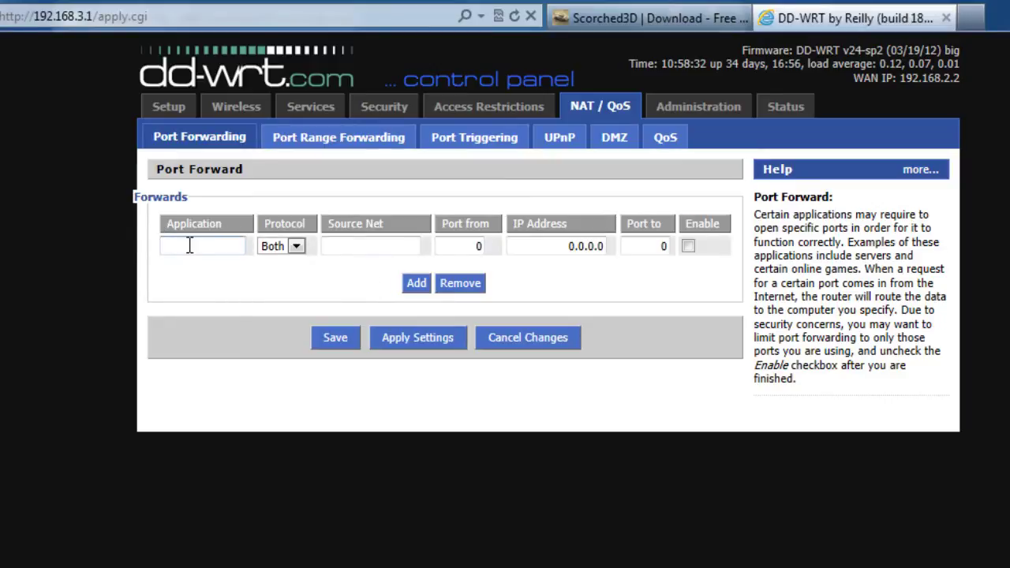
type("scorched#D")
left_click(295, 245)
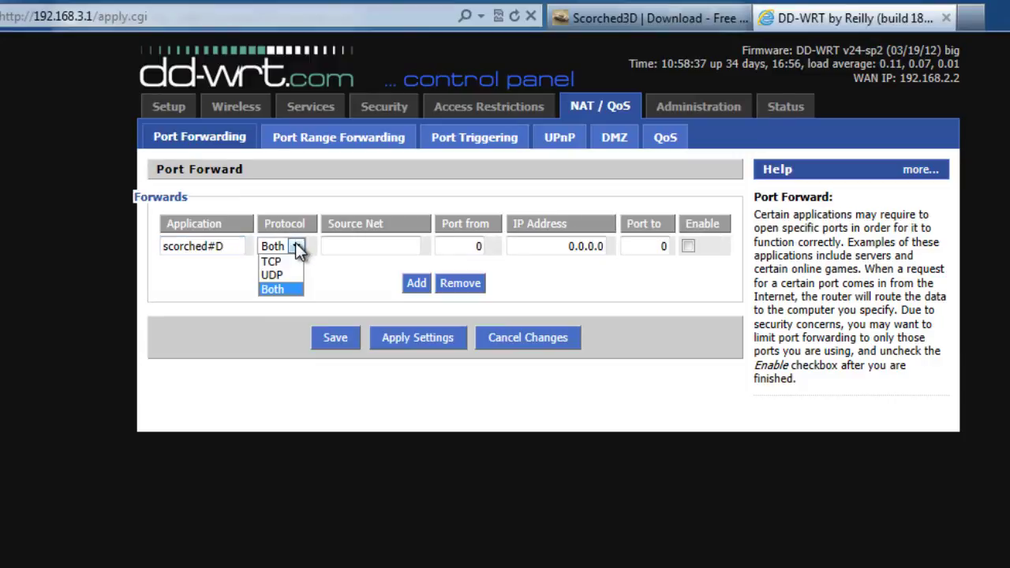
left_click(289, 289)
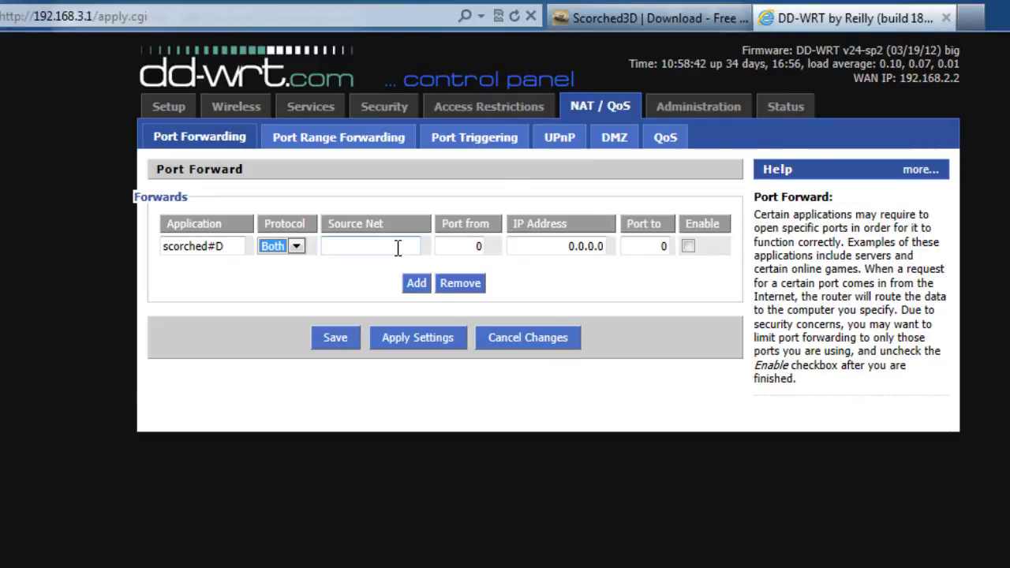
- Set the rule's port from 27270, IP address 192.168.3.145 and port to 27270
double_click(479, 246)
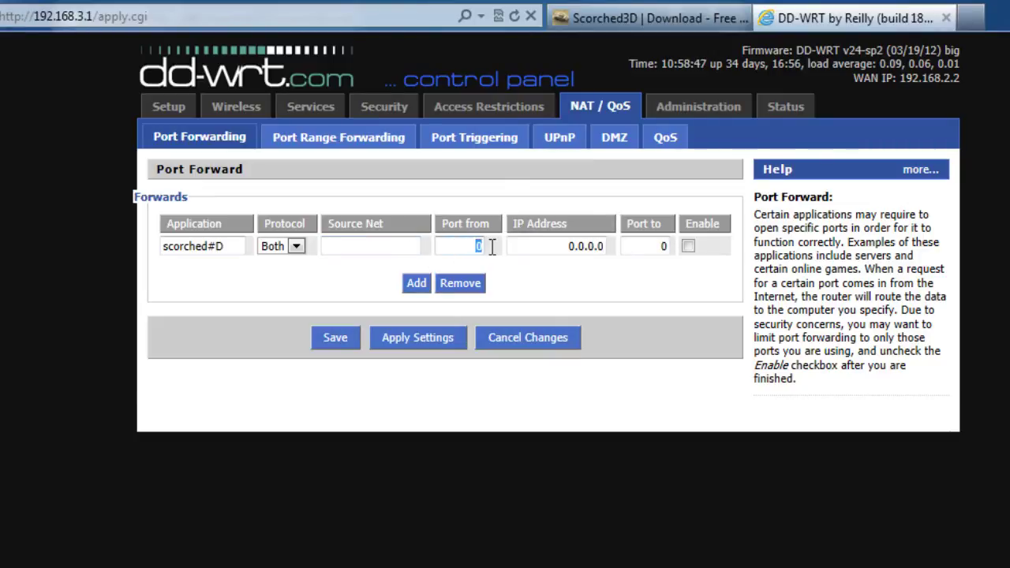
type("27270")
left_click_drag(566, 246, 637, 255)
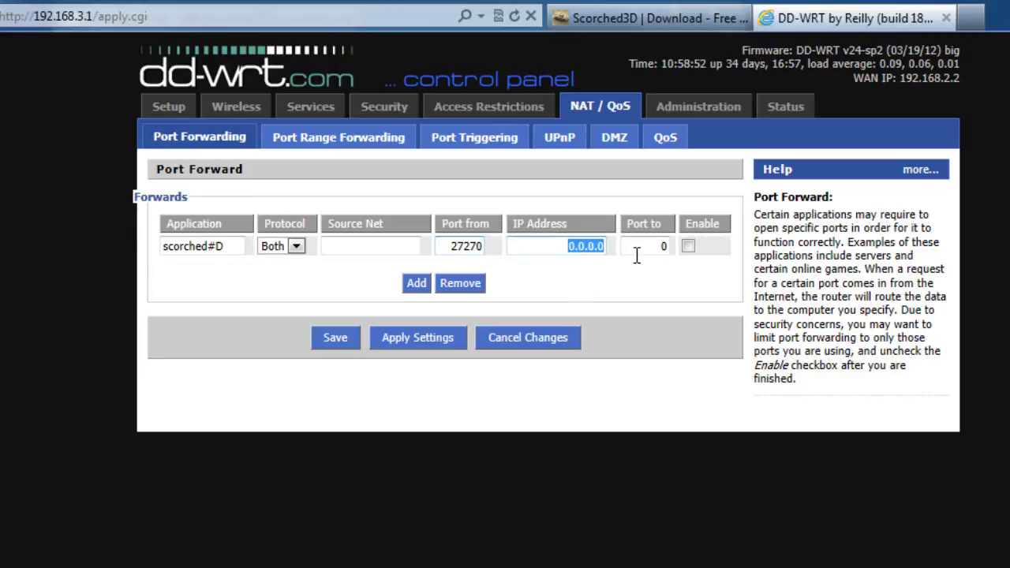
type("192.16")
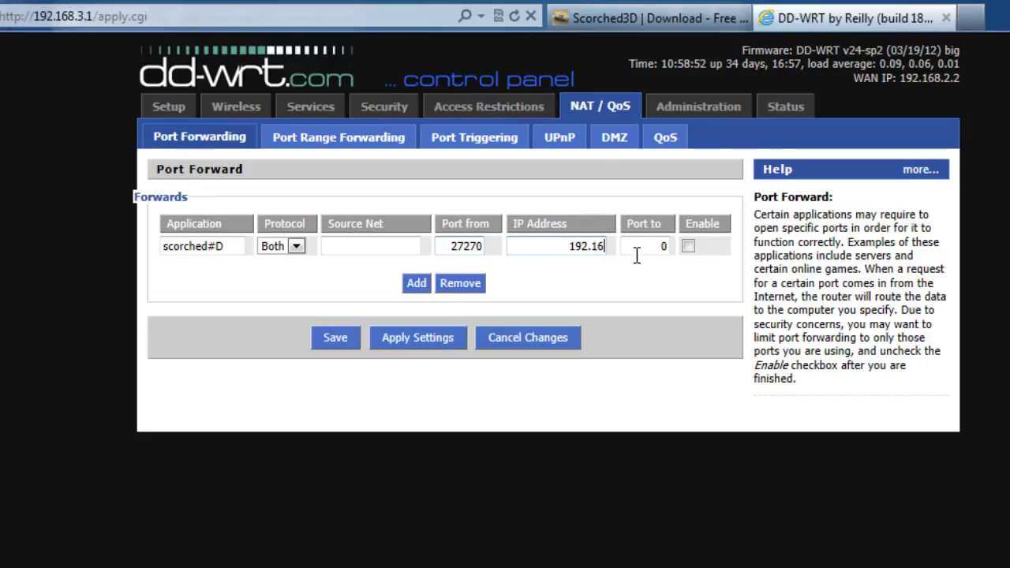
type("8.3.14")
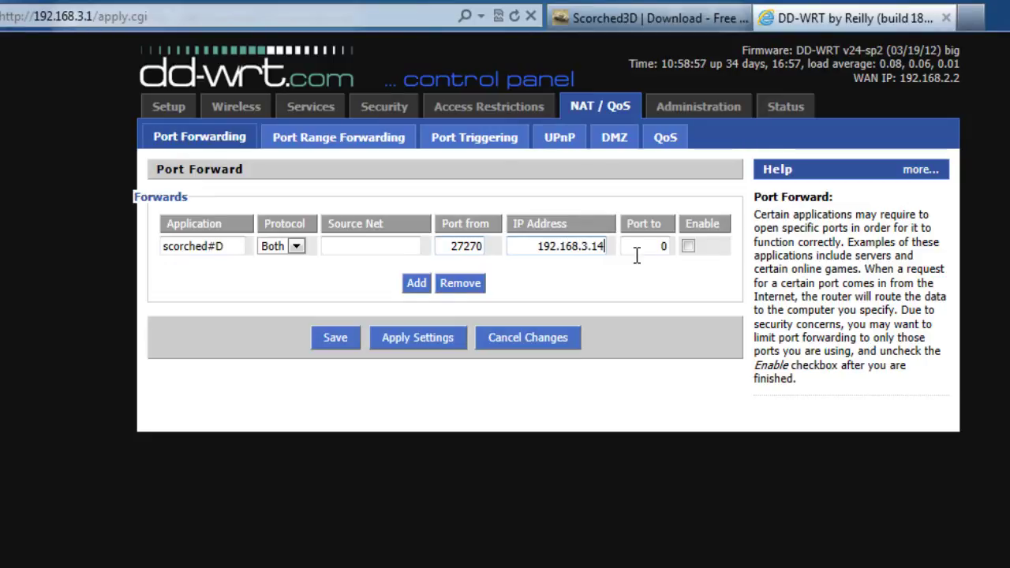
type("5")
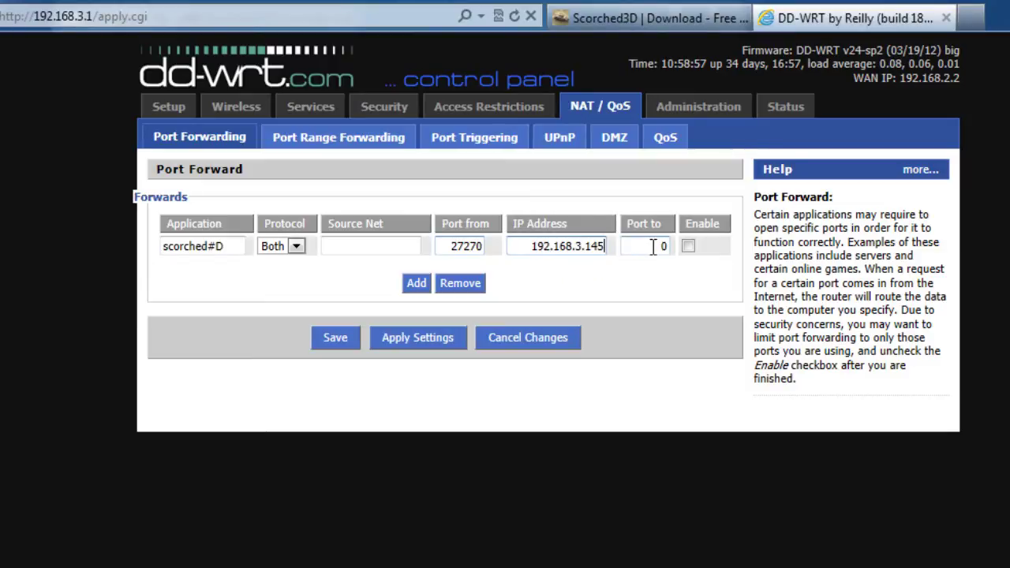
key("Tab")
type("2727")
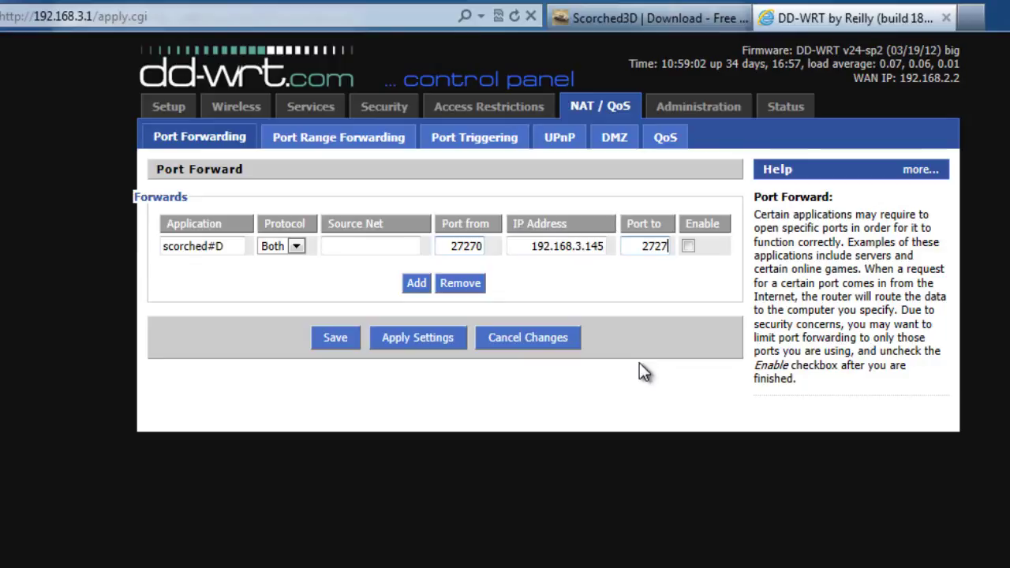
type("0")
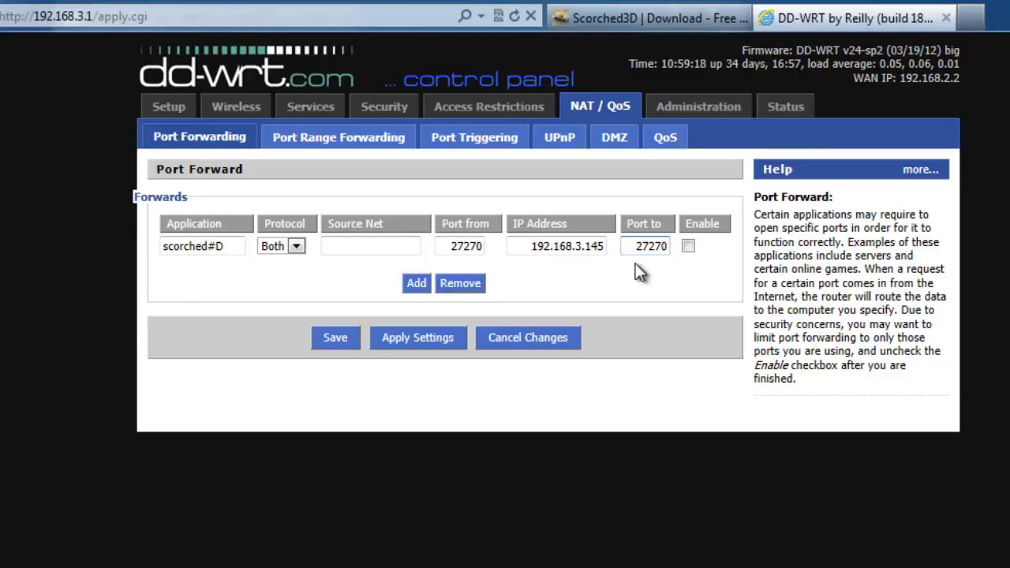
- Tick Enable on the scorched#D row and apply the settings to the router
left_click(689, 247)
left_click(421, 345)
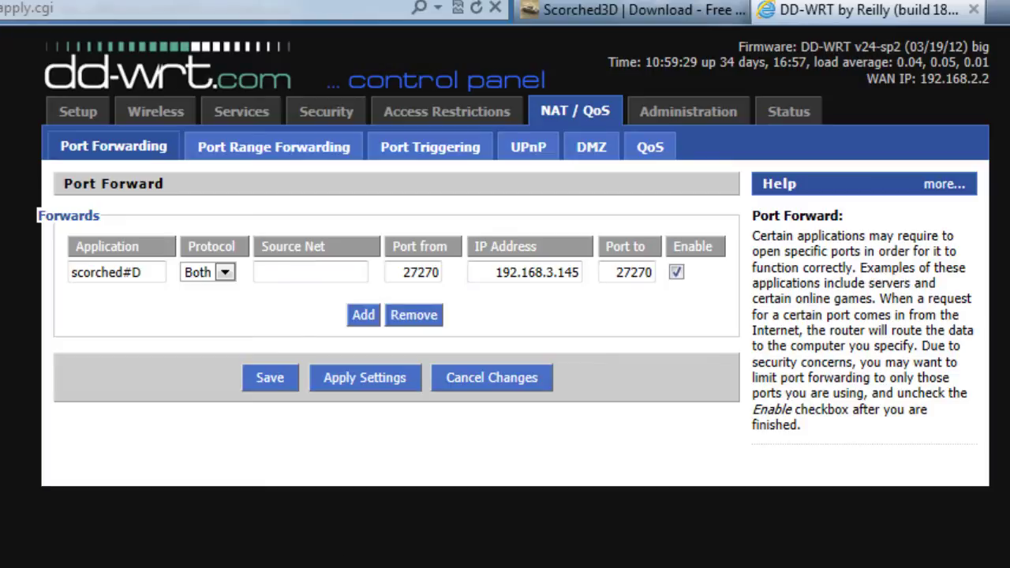
key("alt+Tab")
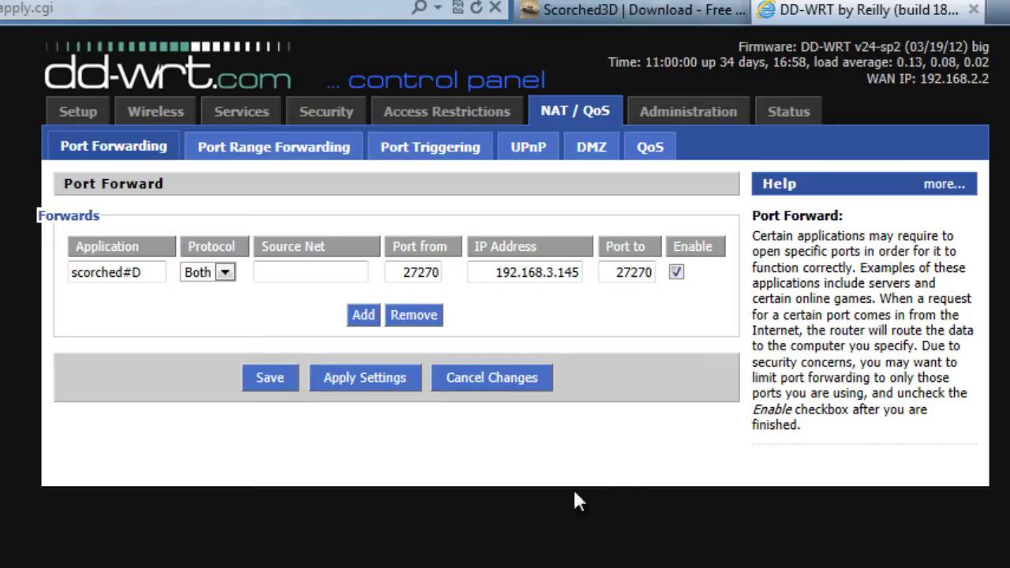
key("alt+Tab")
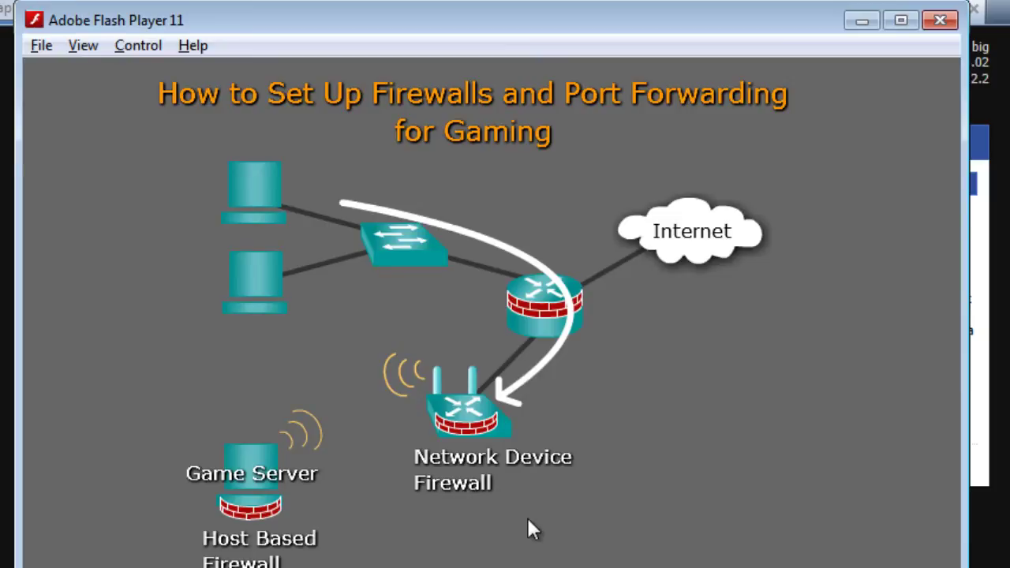
left_click(860, 21)
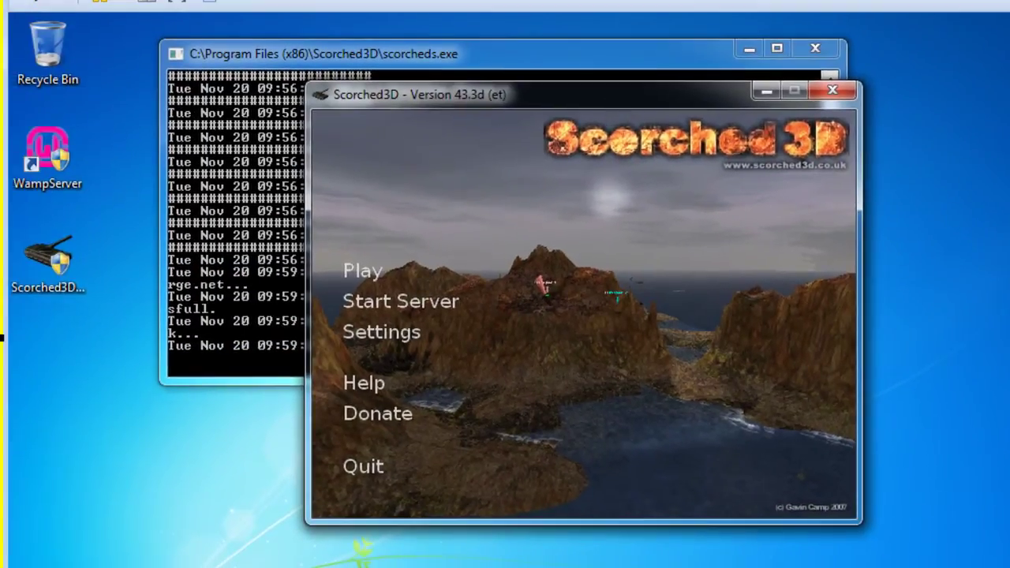
- Drag the Scorched3D main menu window off to the right side of the screen
left_click_drag(595, 102, 880, 136)
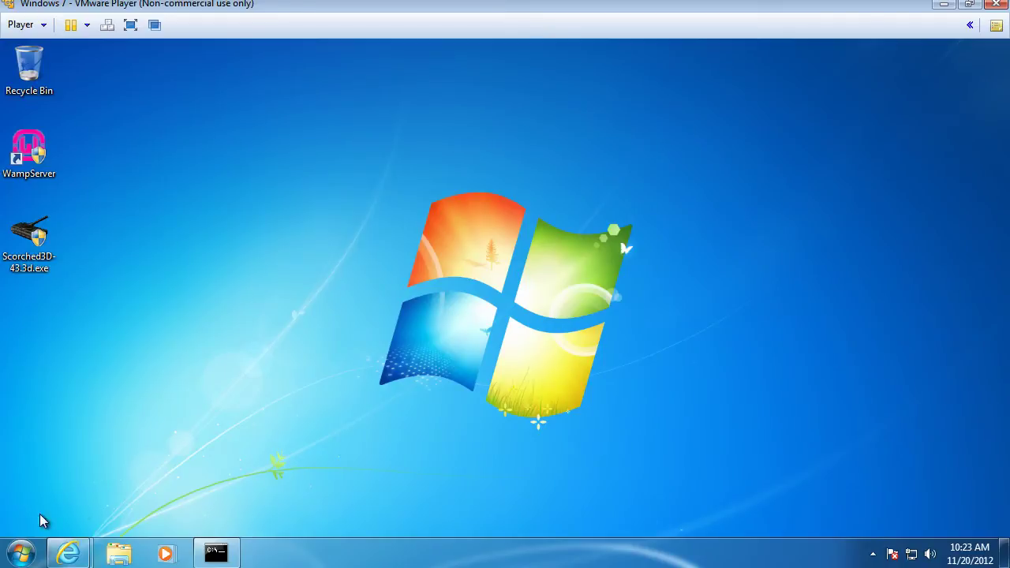
- Go from the Start menu to Control Panel > System and Security > Windows Firewall
left_click(21, 552)
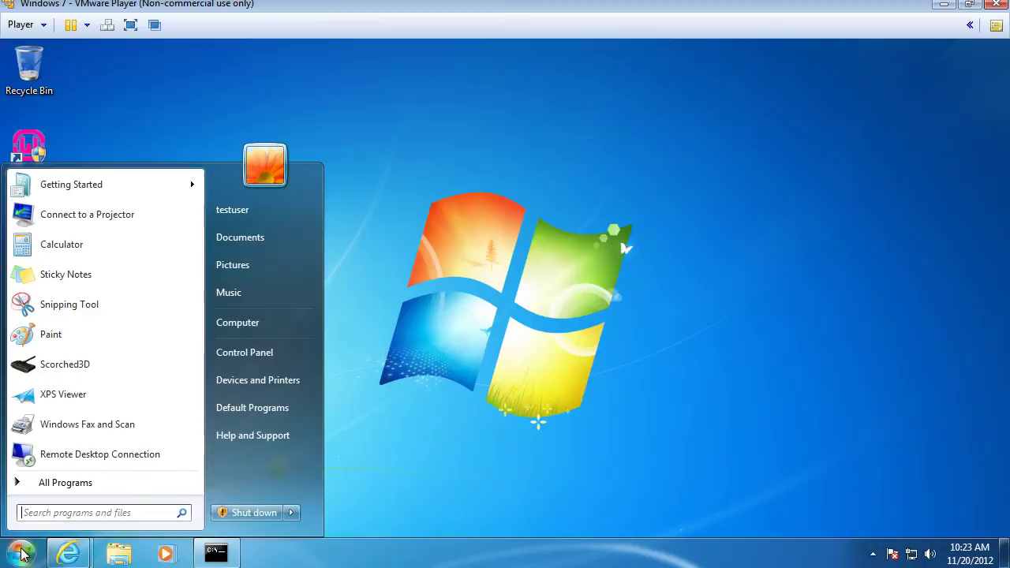
left_click(49, 483)
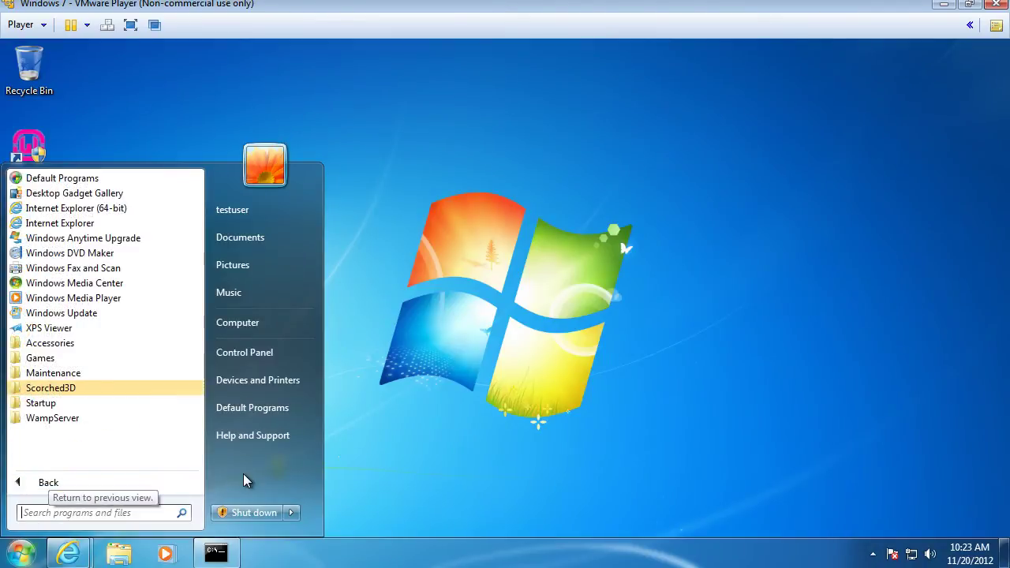
left_click(154, 505)
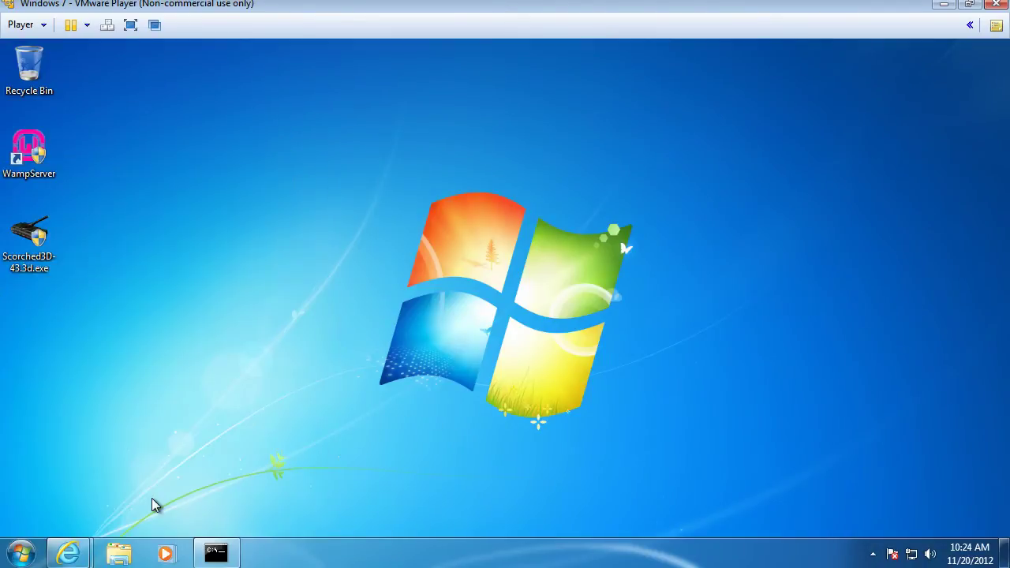
left_click(21, 552)
left_click(430, 394)
left_click(12, 557)
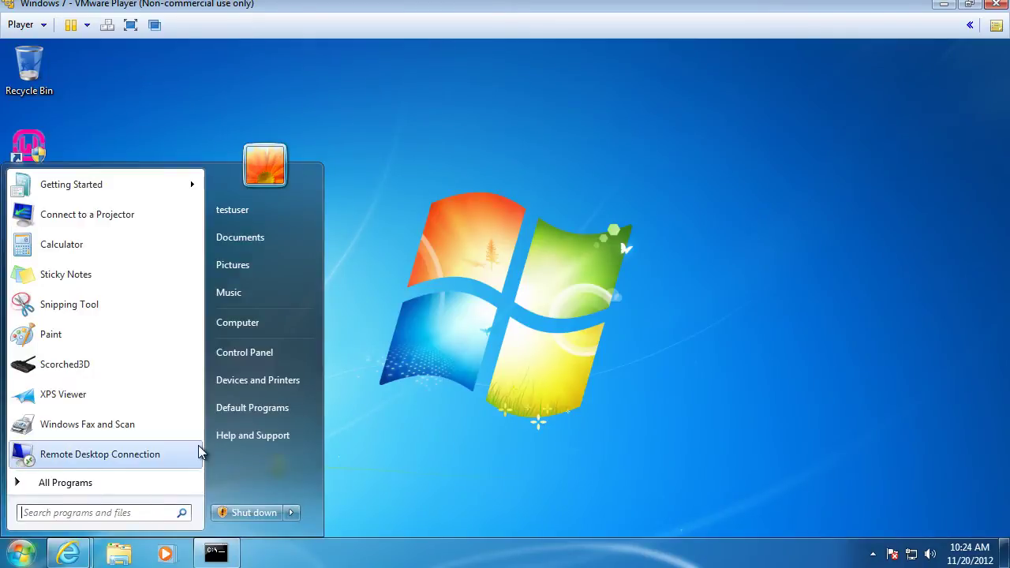
left_click(248, 350)
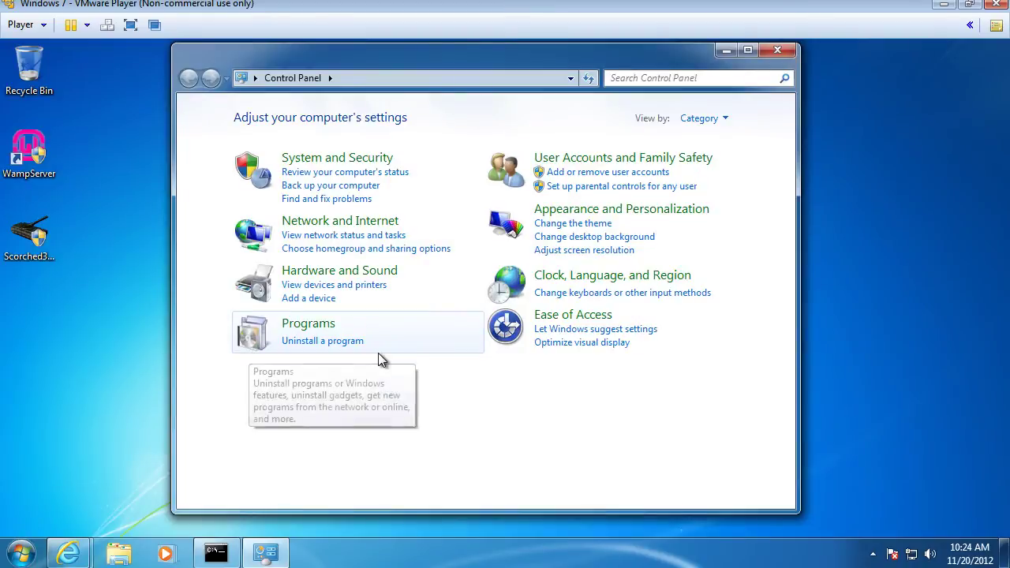
left_click(307, 161)
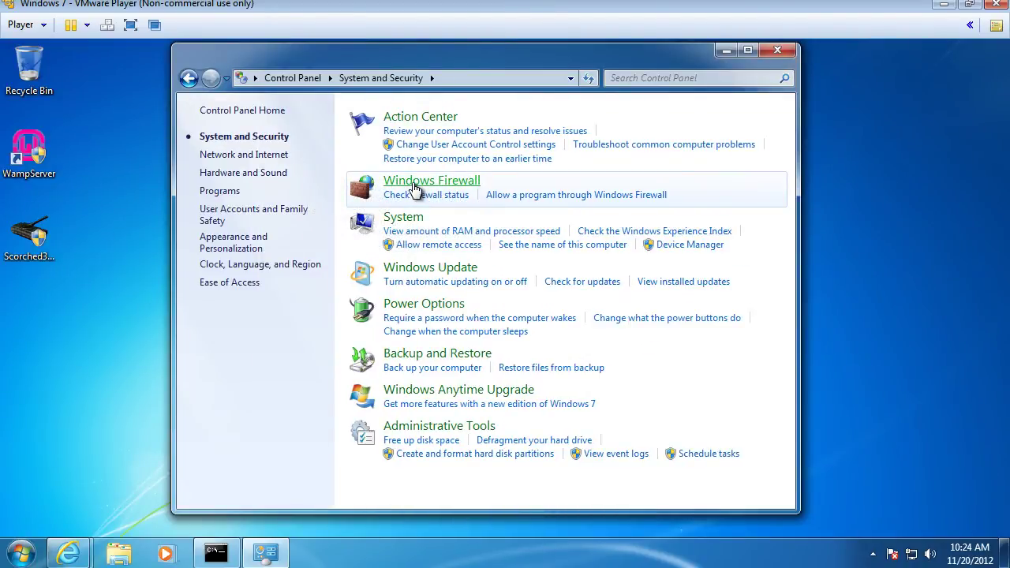
left_click(414, 189)
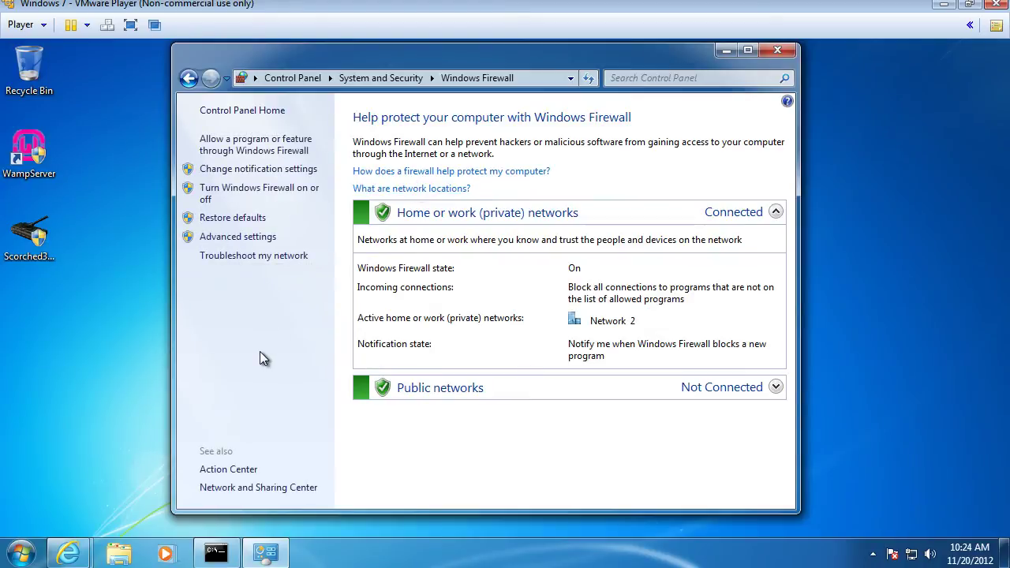
left_click(270, 152)
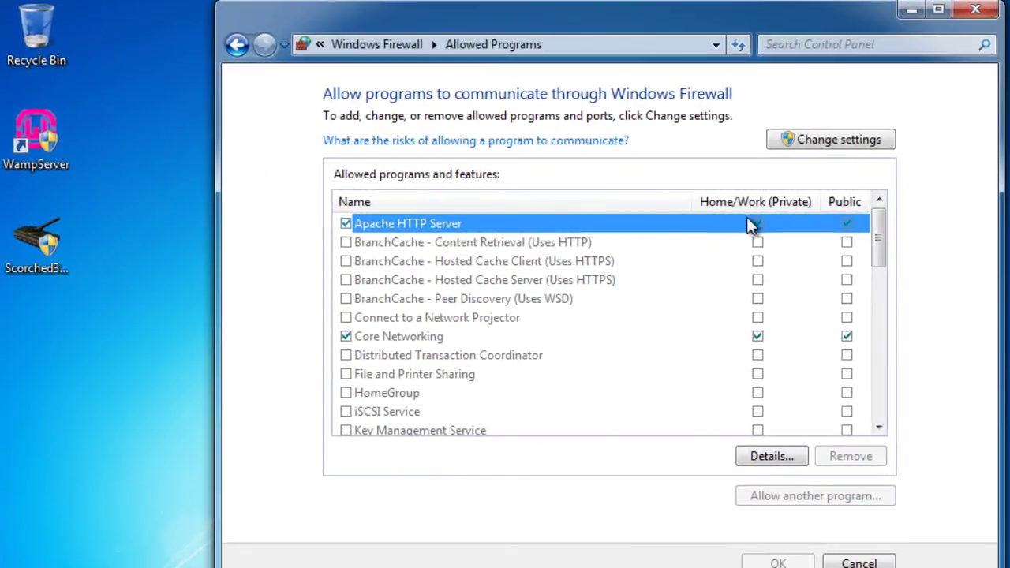
left_click_drag(878, 236, 878, 355)
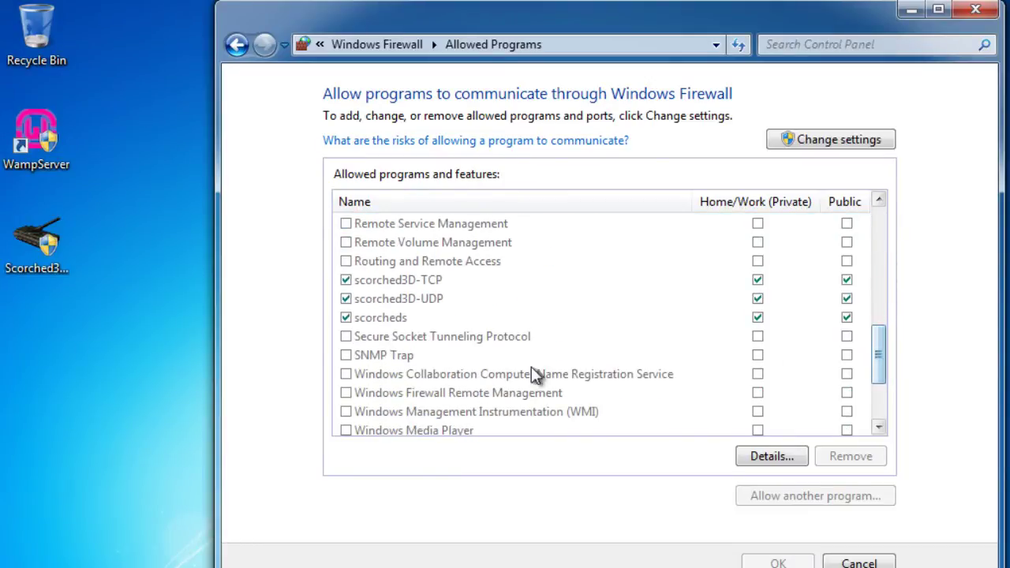
left_click(382, 282)
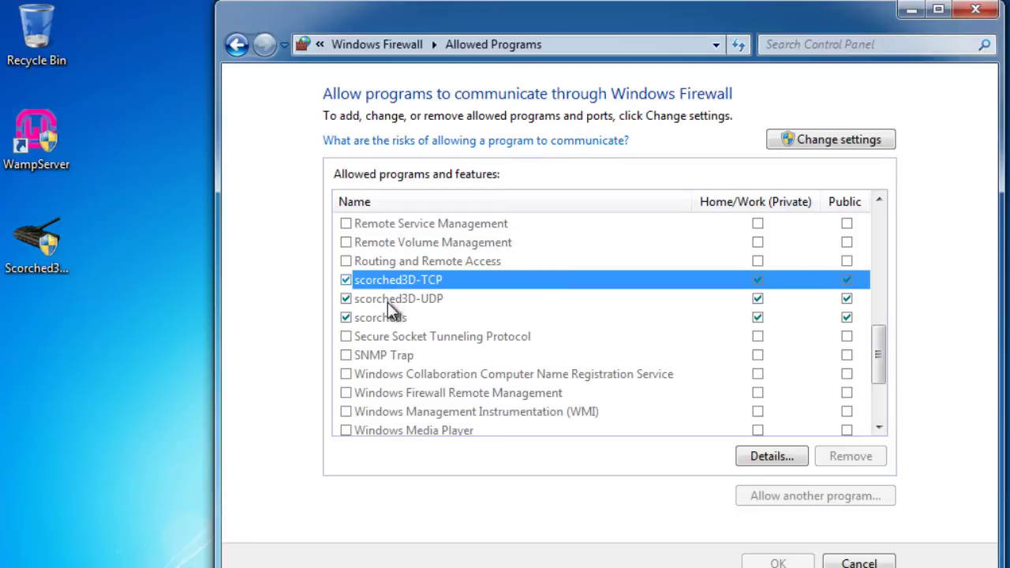
left_click(387, 302)
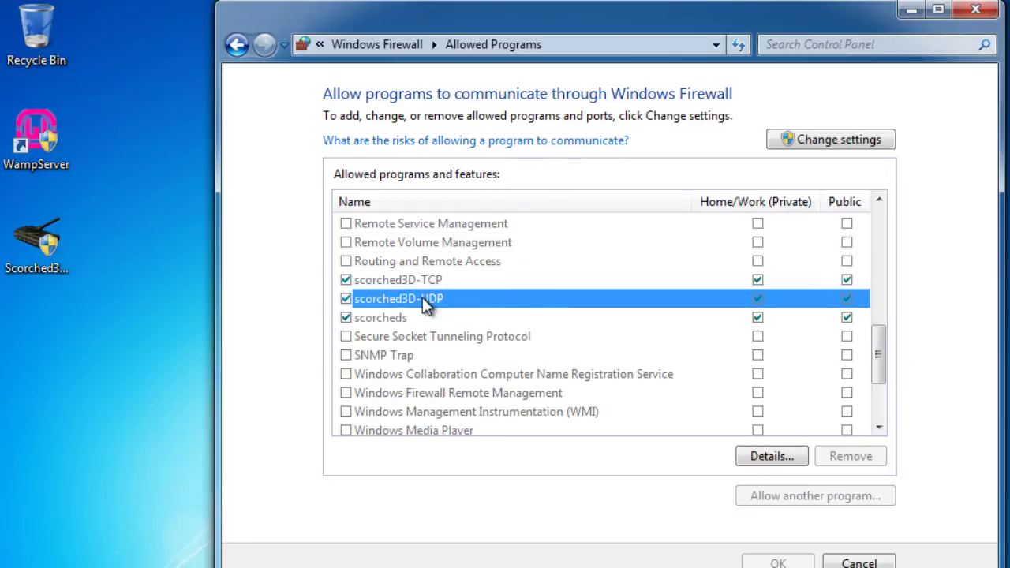
left_click(367, 319)
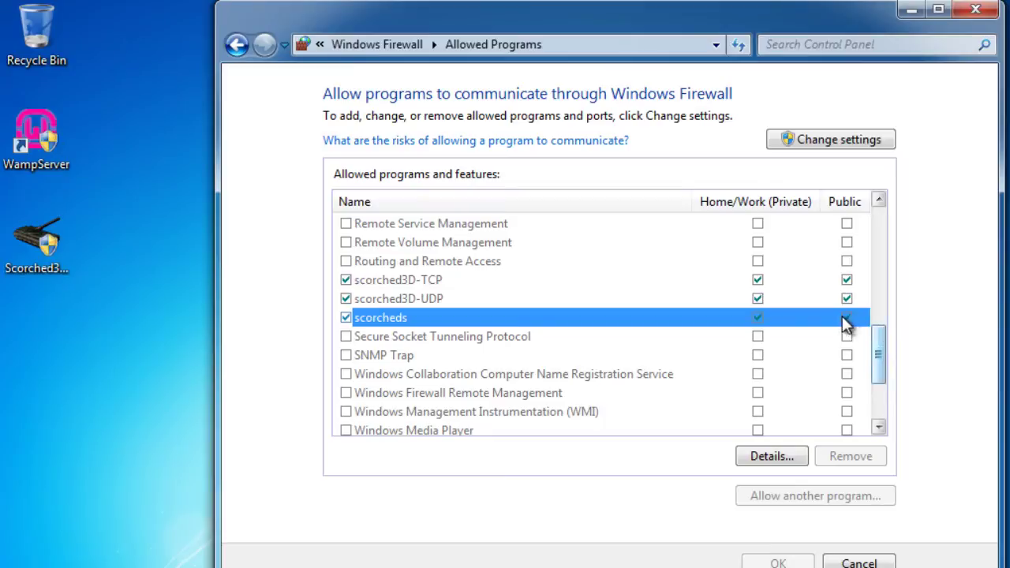
left_click(831, 147)
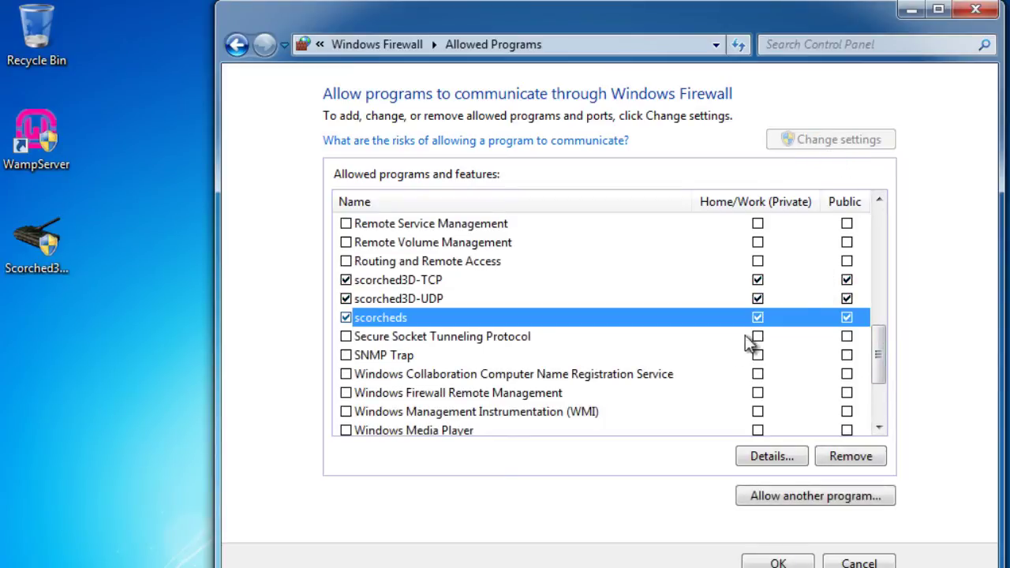
left_click(815, 341)
left_click(842, 322)
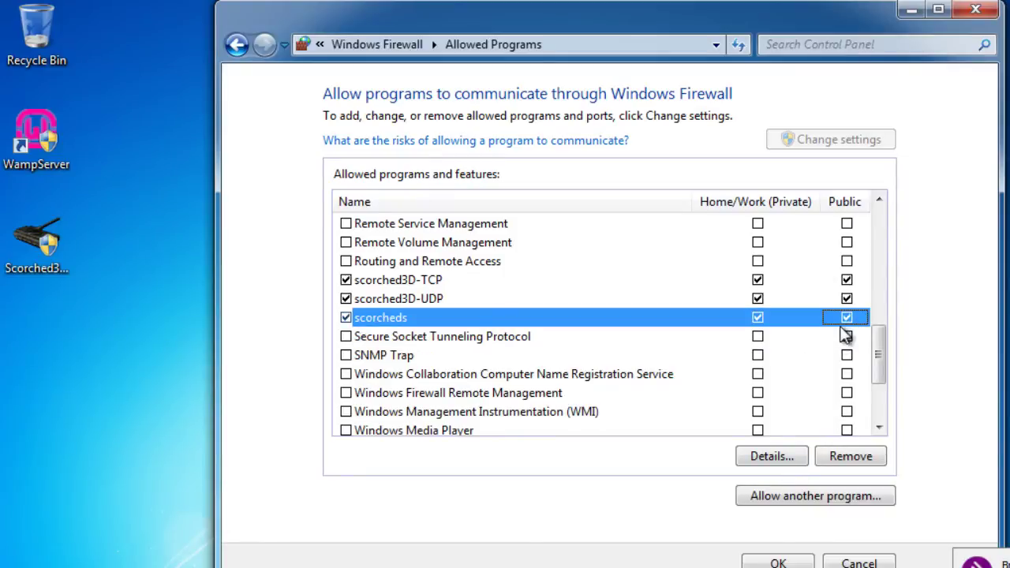
left_click(777, 563)
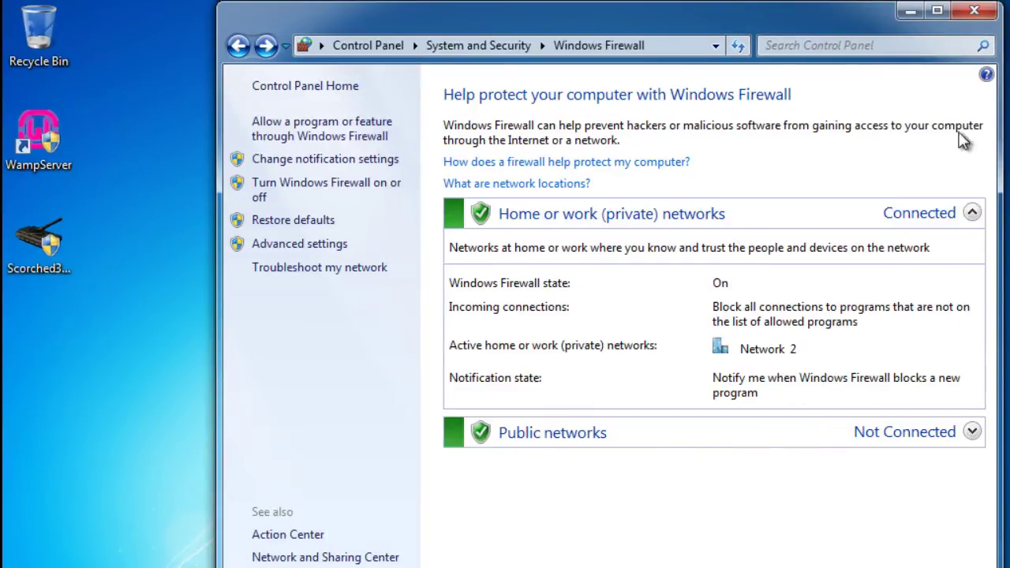
- Close Windows Firewall and relaunch Scorched3D from the Start menu's Scorched3D folder
left_click(977, 11)
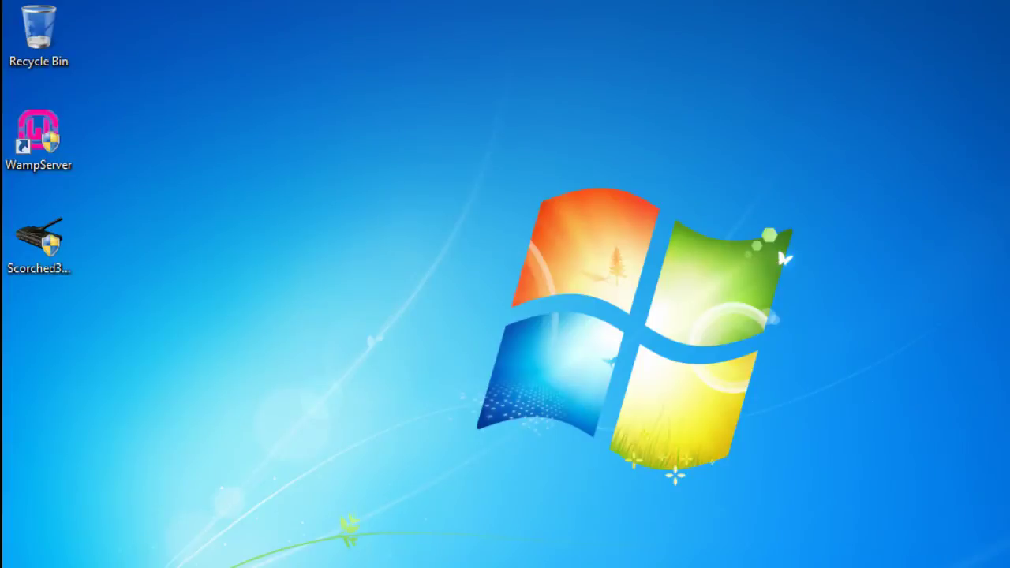
key("super")
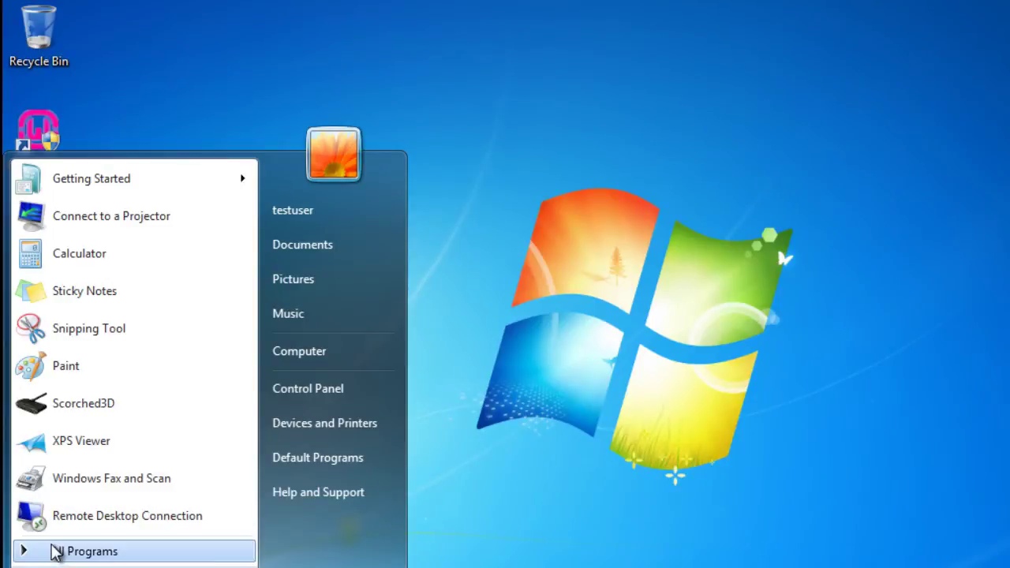
left_click(54, 551)
left_click(55, 433)
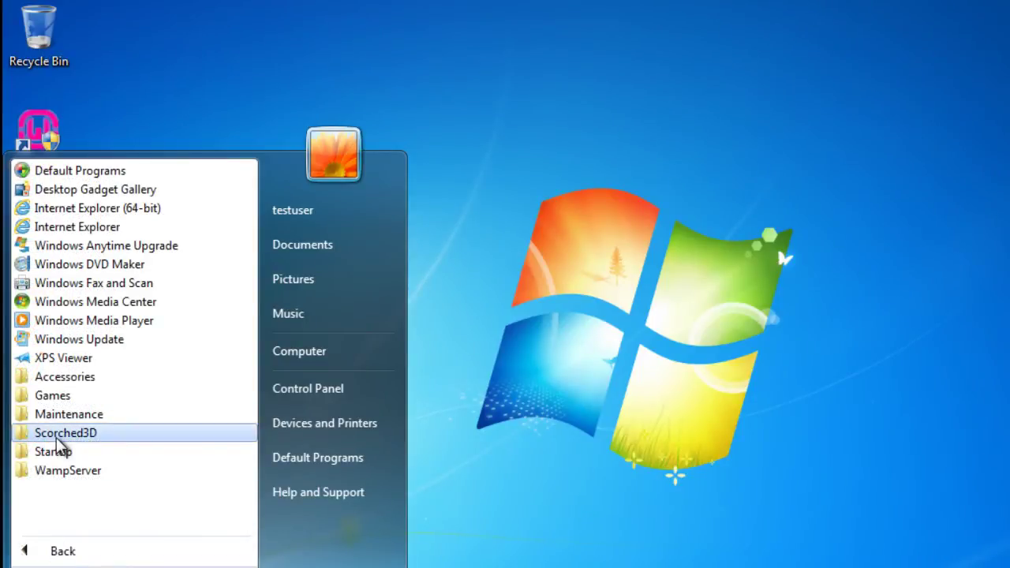
left_click(80, 508)
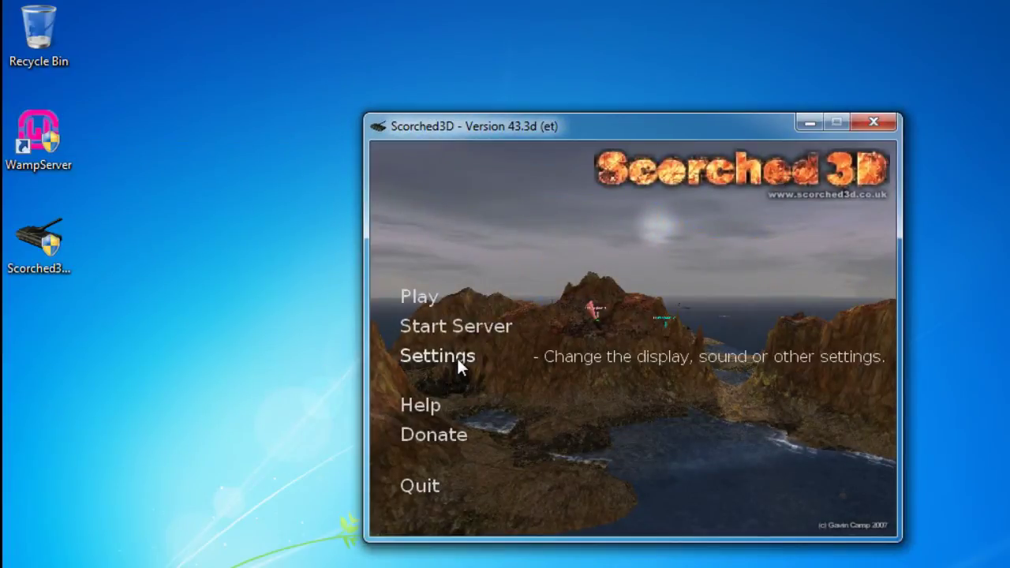
- Open Scorched3D Settings and switch to its Other page of miscellaneous options
left_click(456, 357)
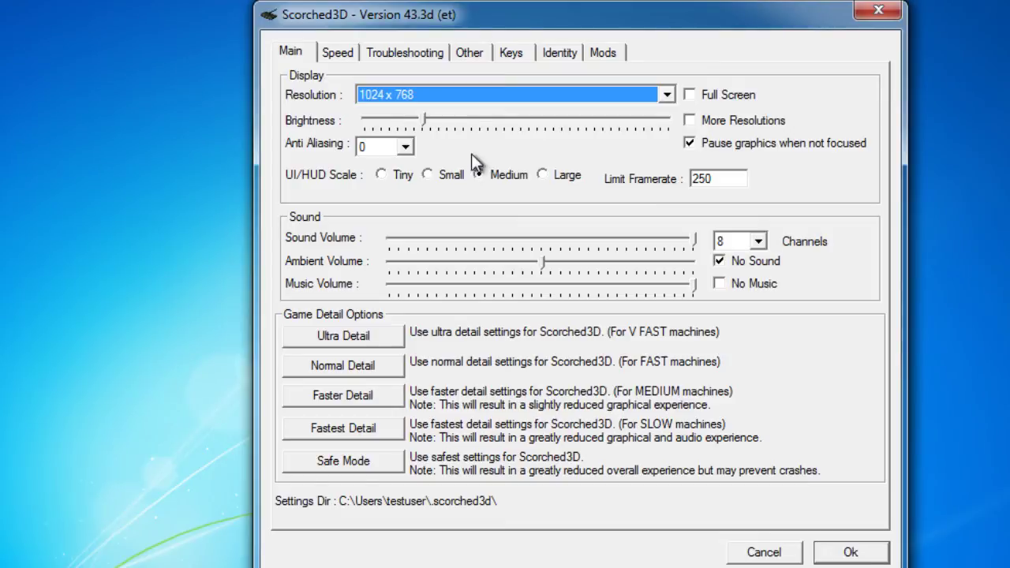
left_click(468, 54)
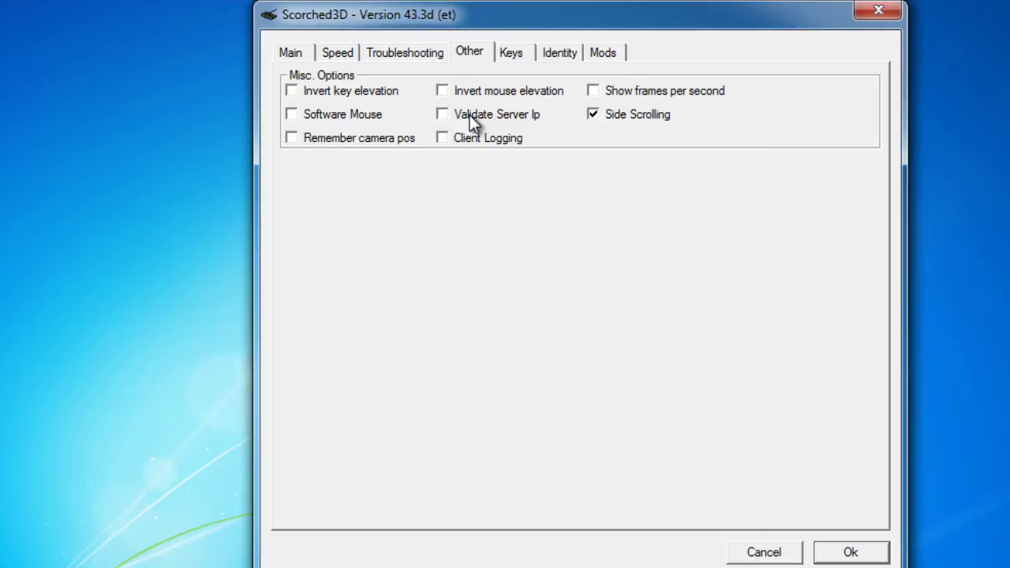
- Close Settings and start the danscourses server on port 27270
left_click(867, 550)
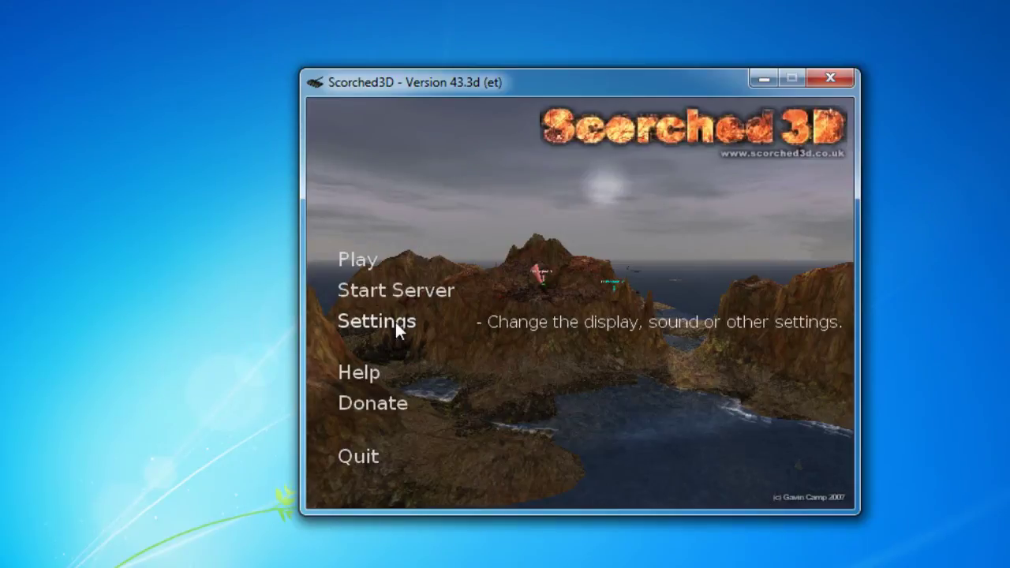
left_click(395, 293)
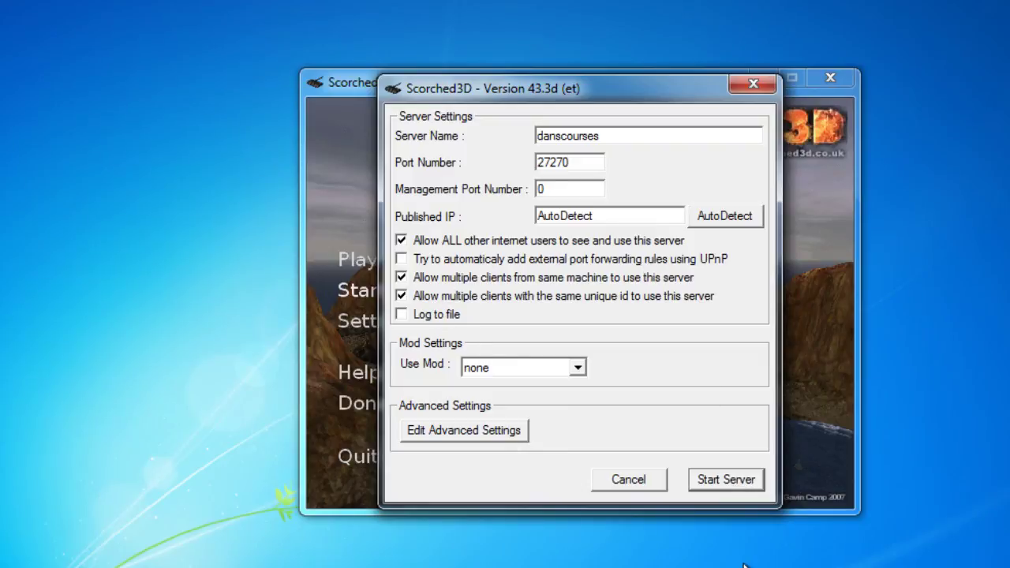
left_click(723, 483)
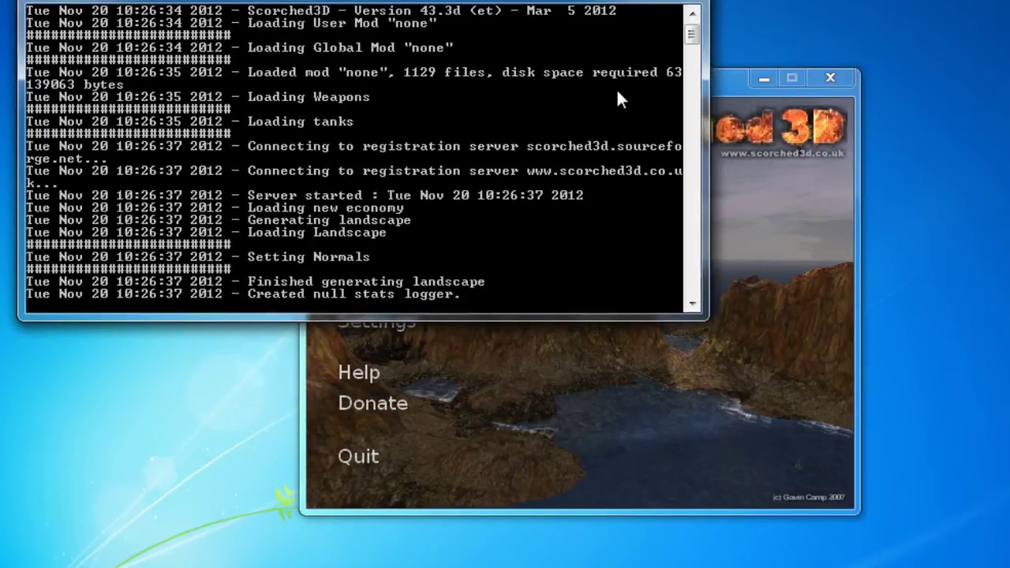
- Move the game launcher window to the right of the console and start the client with Play
left_click(722, 82)
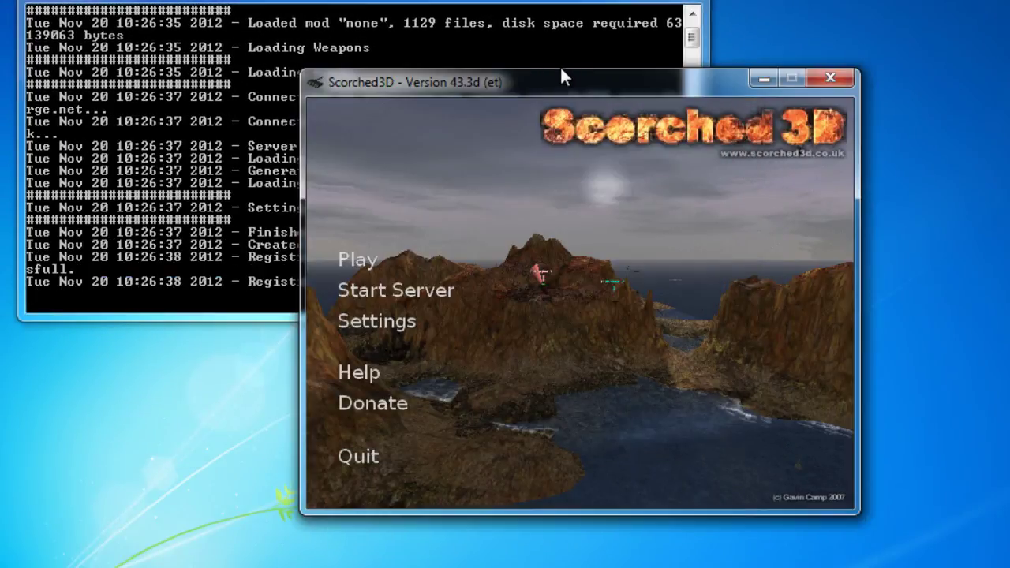
left_click_drag(566, 84, 879, 119)
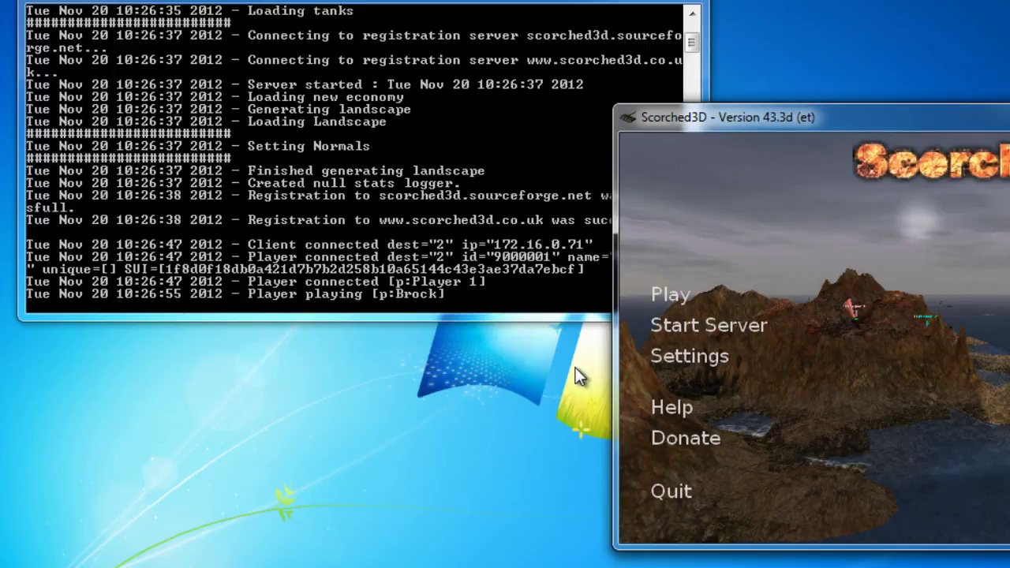
left_click(669, 296)
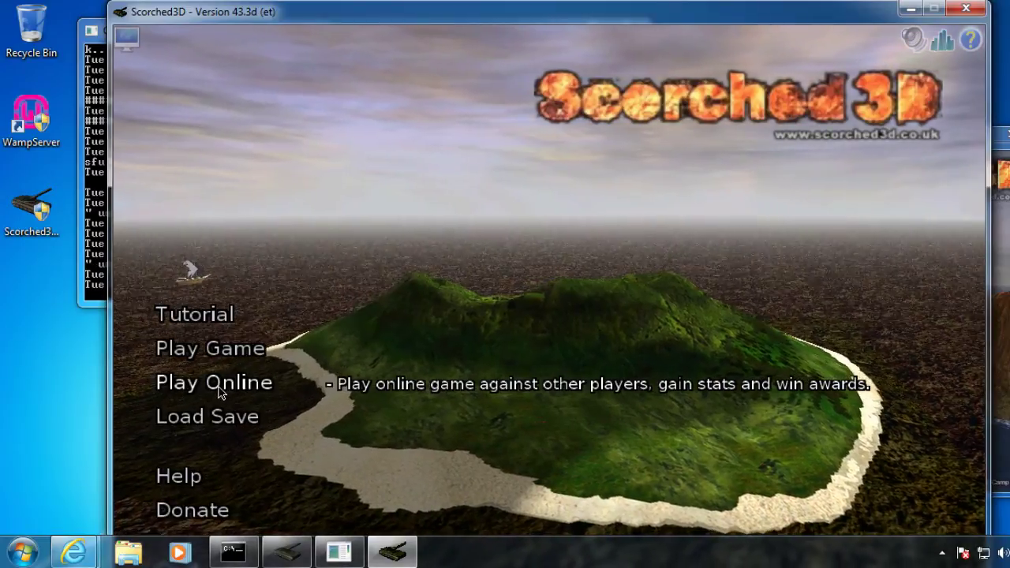
- Filter the online server list to LAN, select danscourses and join the game
left_click(220, 386)
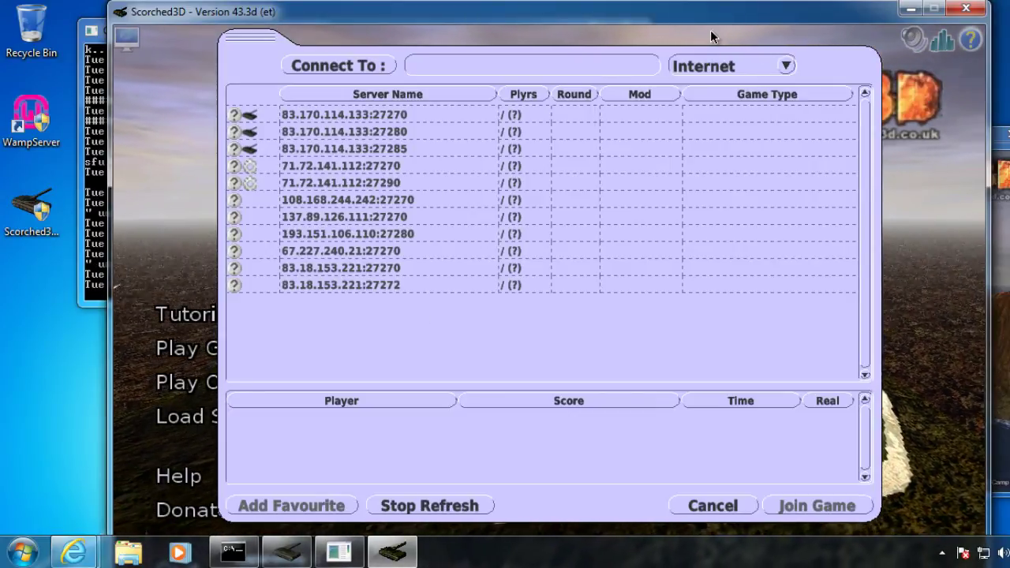
left_click(788, 67)
left_click(706, 106)
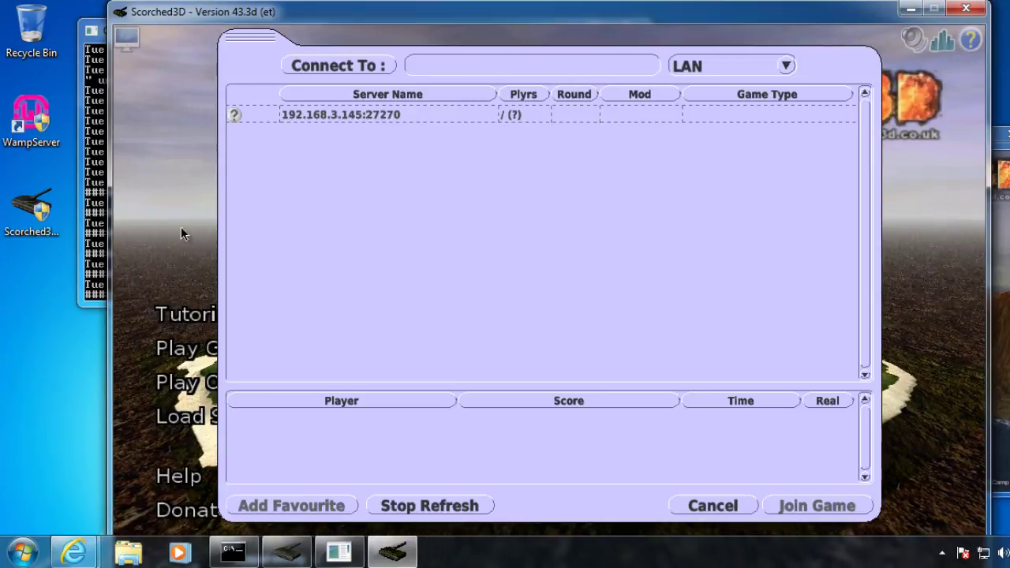
left_click(88, 141)
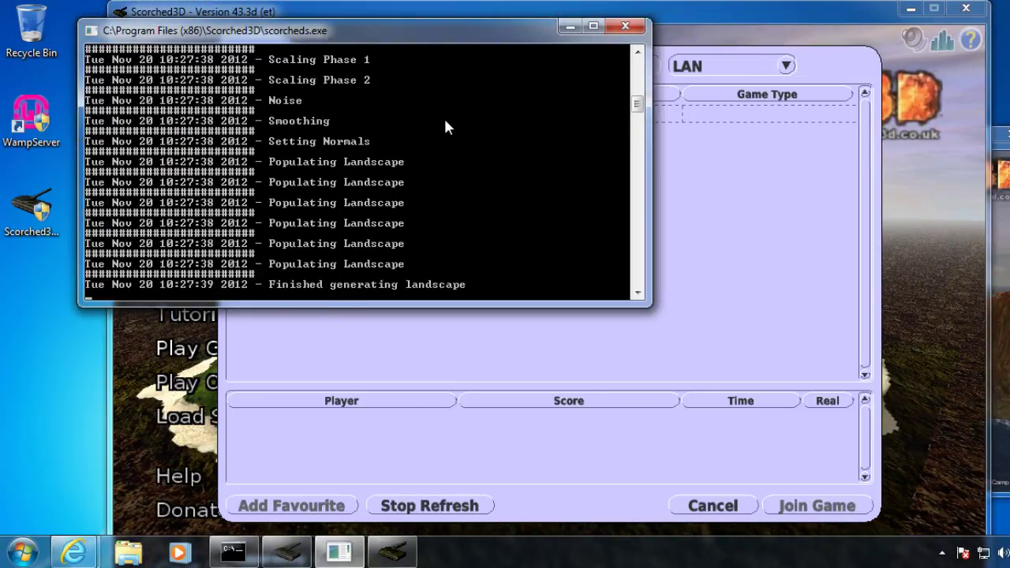
left_click_drag(375, 35, 310, 102)
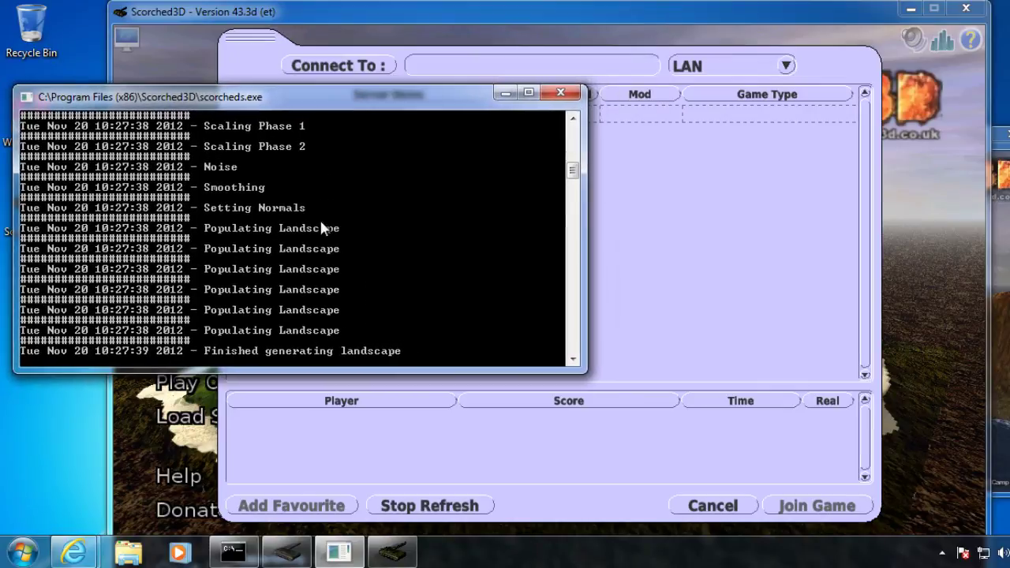
left_click(840, 60)
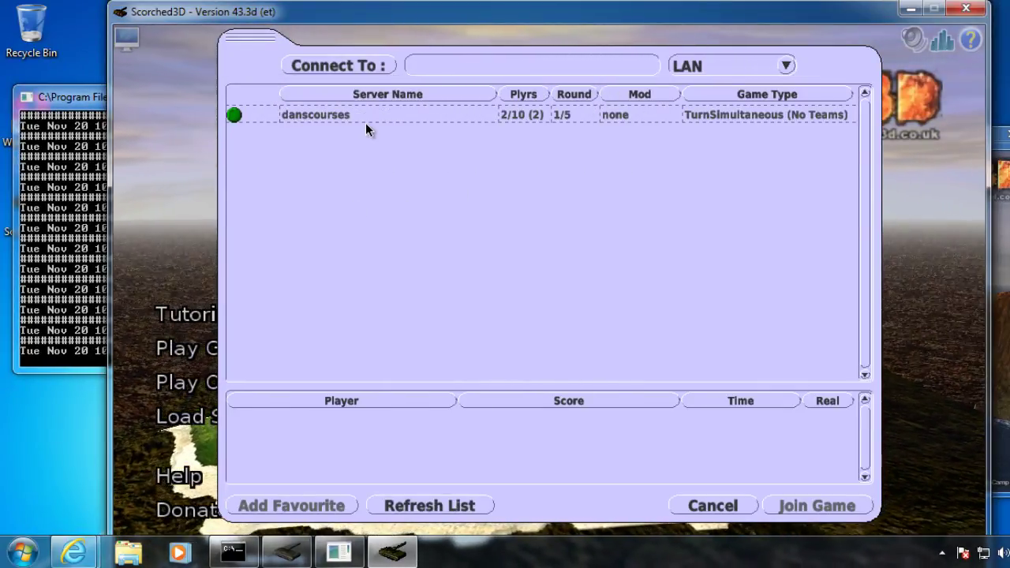
left_click(426, 115)
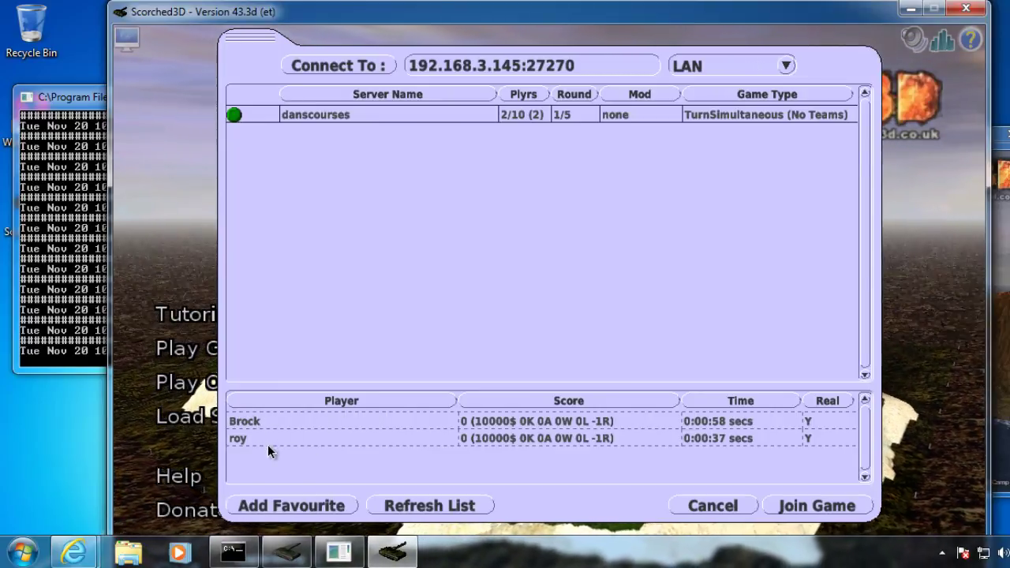
left_click(795, 508)
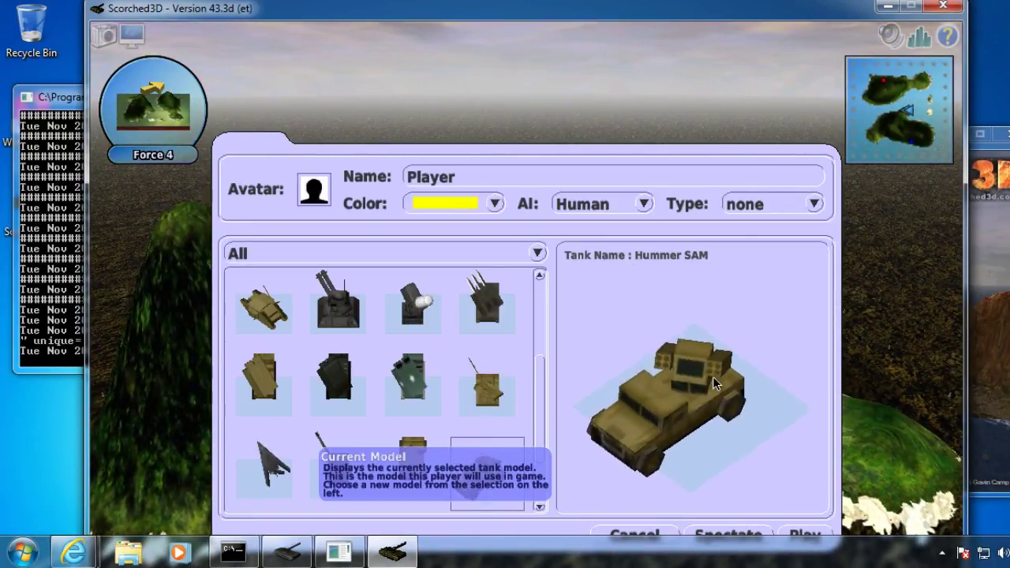
- Confirm the player setup as Player with the Hummer SAM tank to enter the danscourses island battlefield
left_click(804, 536)
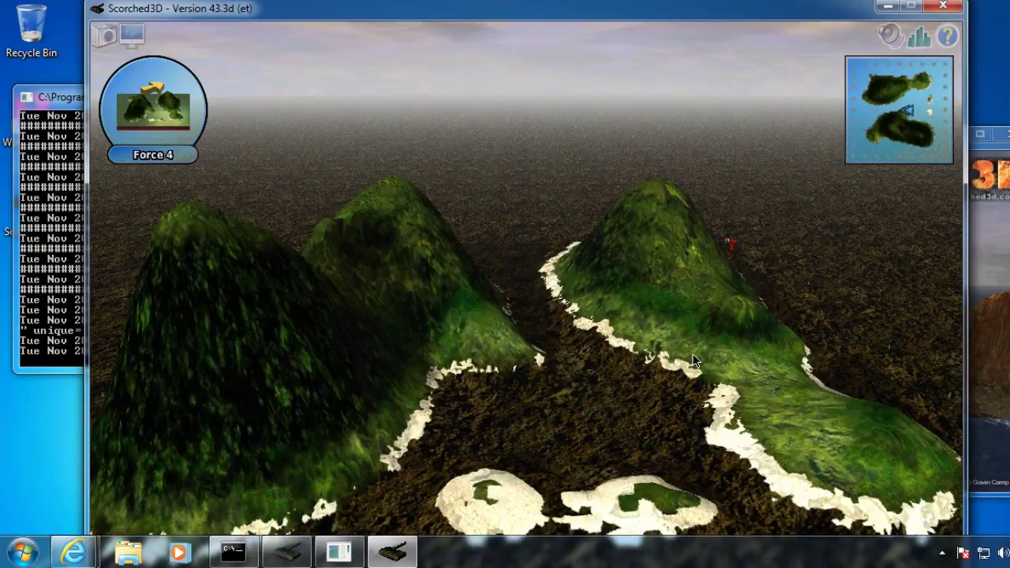